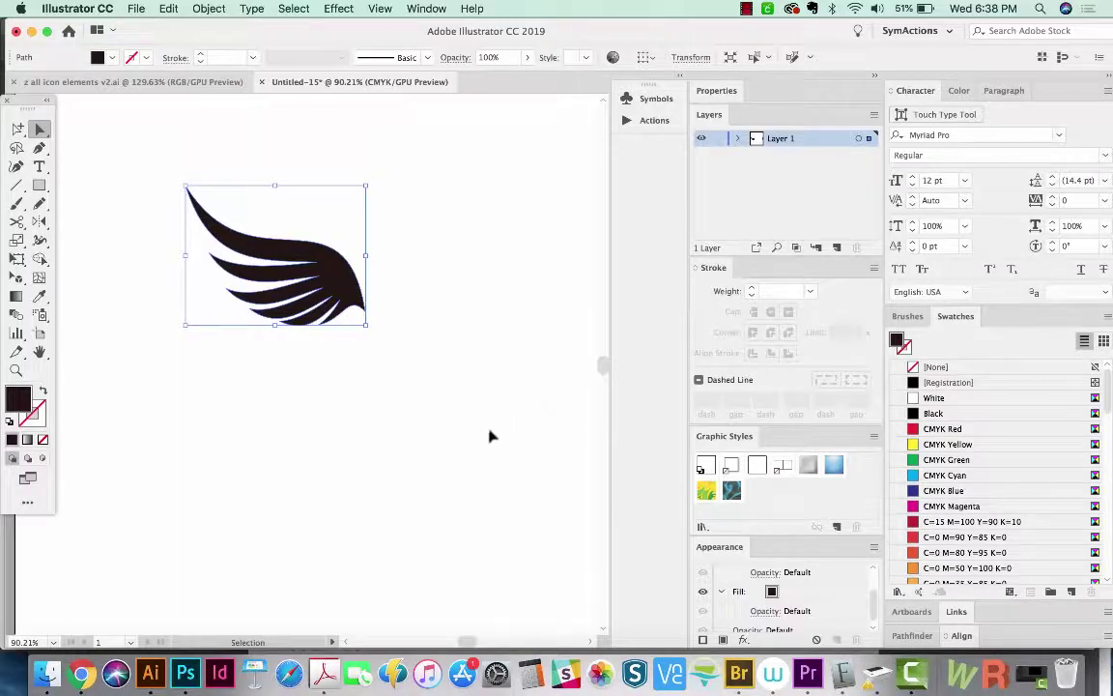
# - Try several rotations of the wing around its centre, then undo them
pyautogui.hscroll(-3, 447, 435)
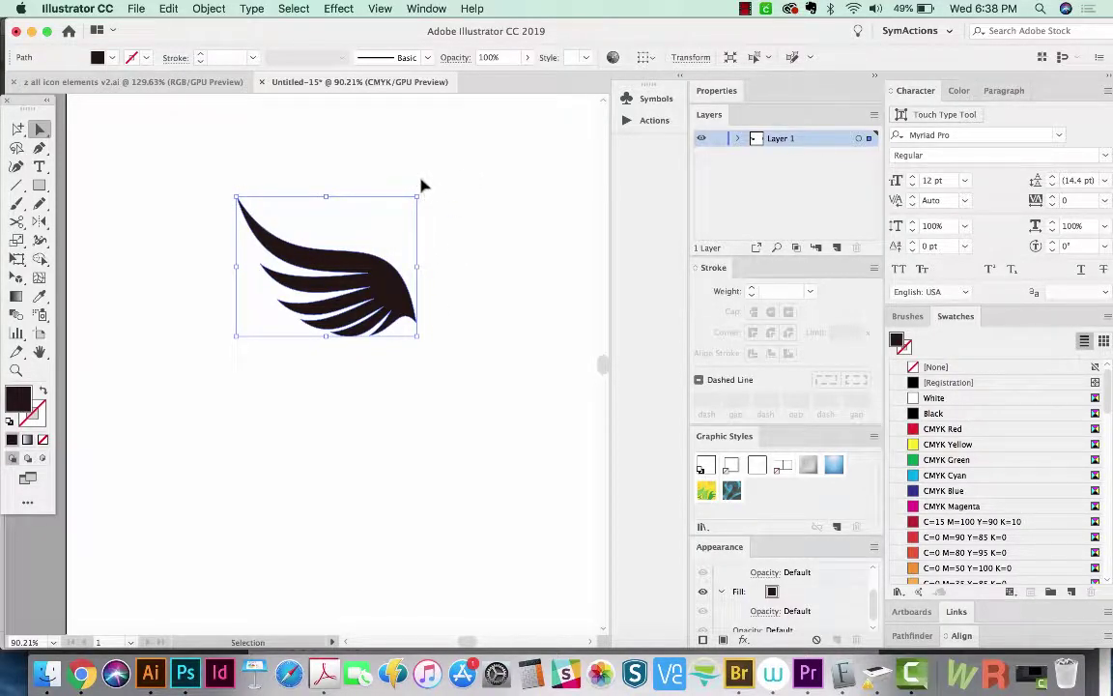
pyautogui.moveTo(420, 188)
pyautogui.mouseDown()
pyautogui.moveTo(424, 165)
pyautogui.moveTo(441, 179)
pyautogui.mouseUp()
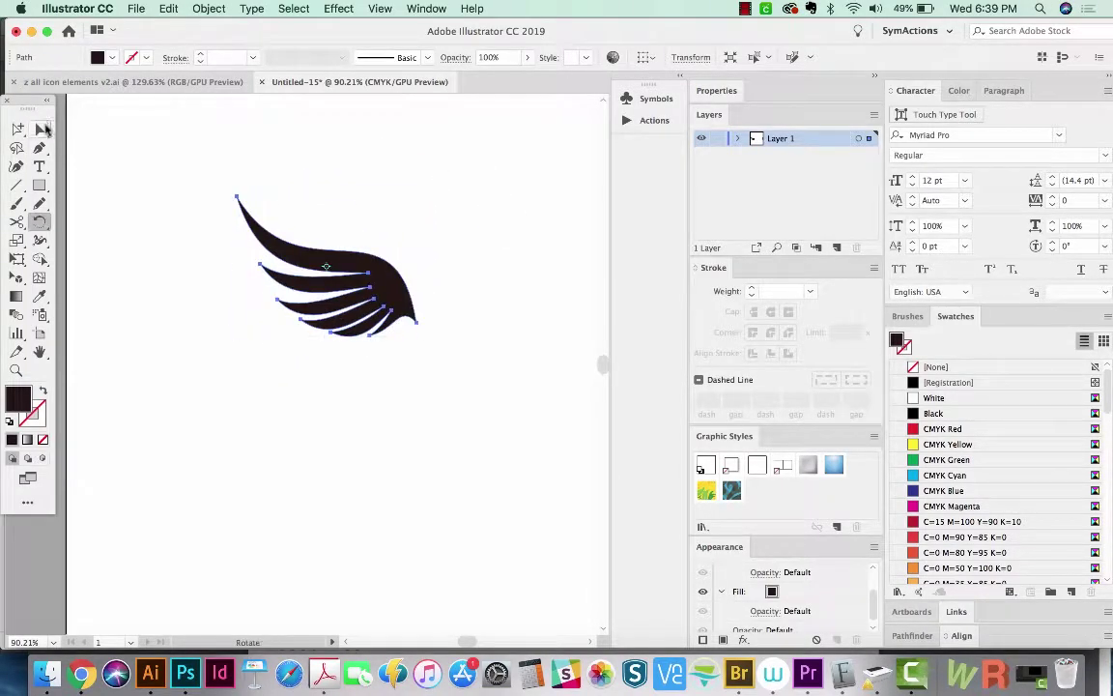
pyautogui.hotkey('ctrl', 'z')
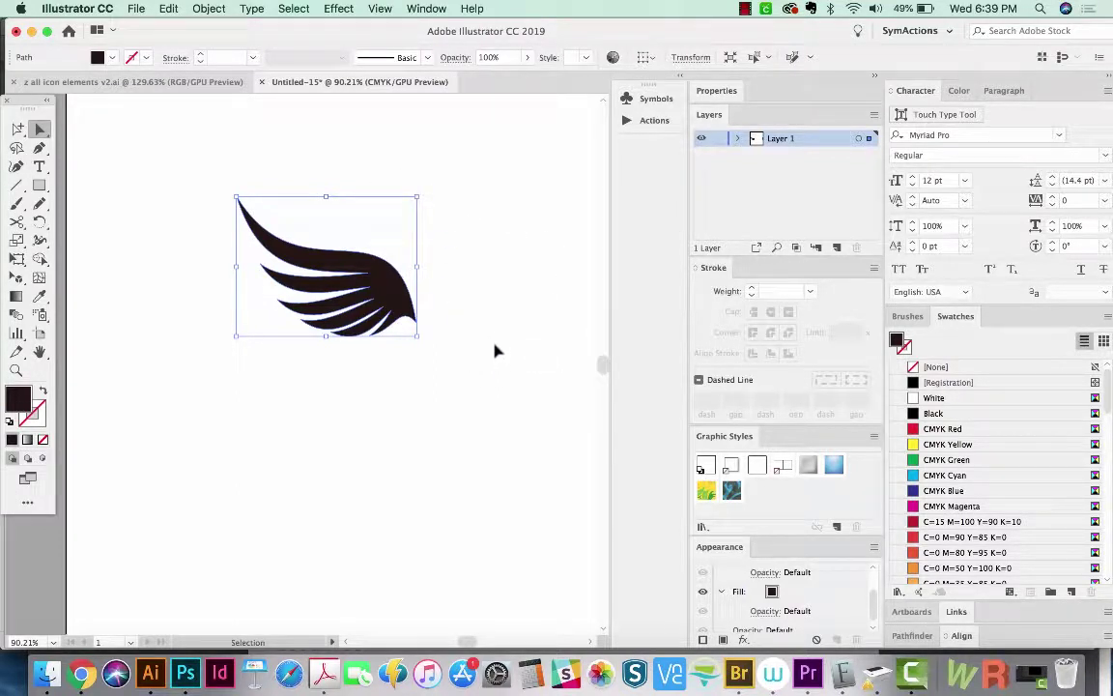
pyautogui.press('r')
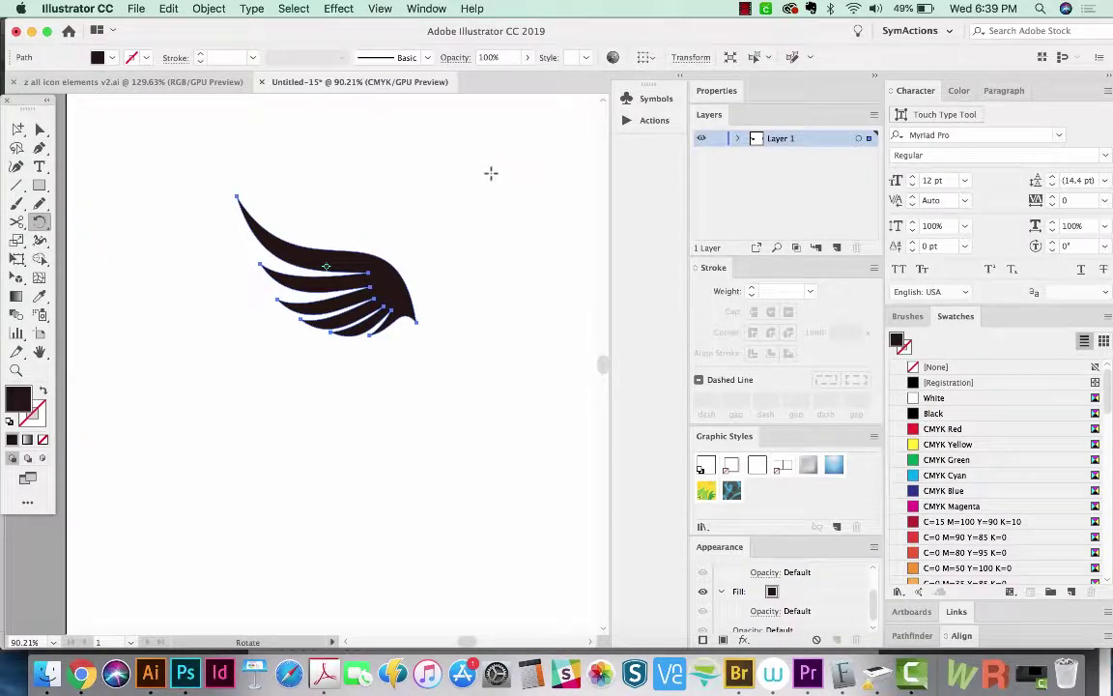
pyautogui.moveTo(355, 118); pyautogui.dragTo(356, 117)
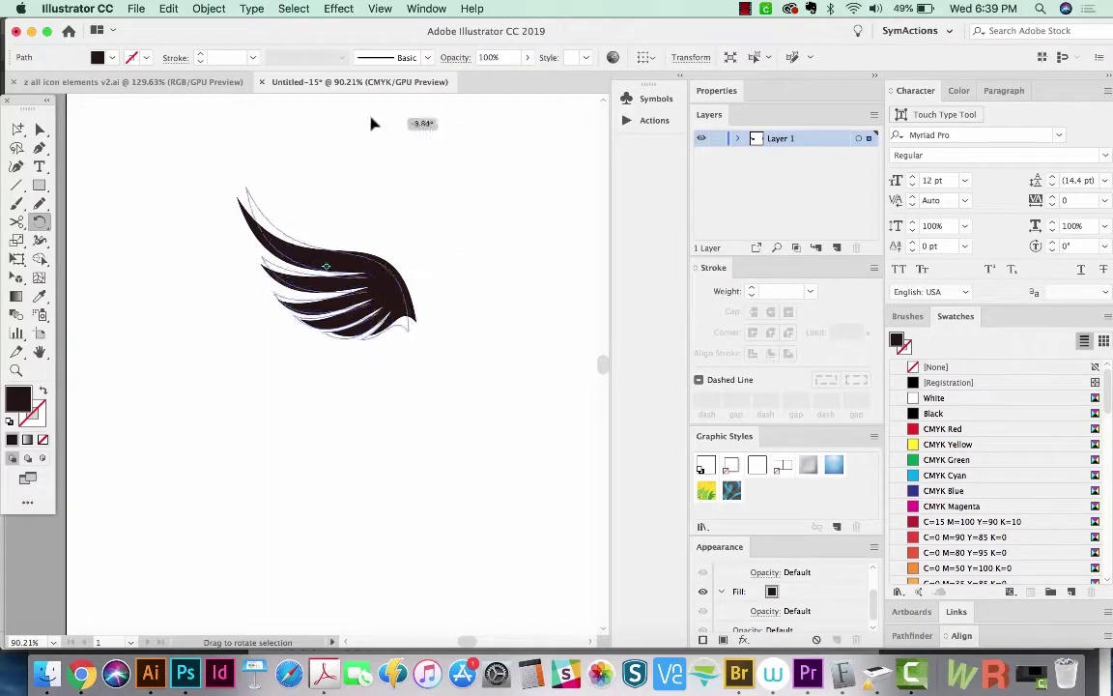
pyautogui.moveTo(356, 117); pyautogui.dragTo(367, 118)
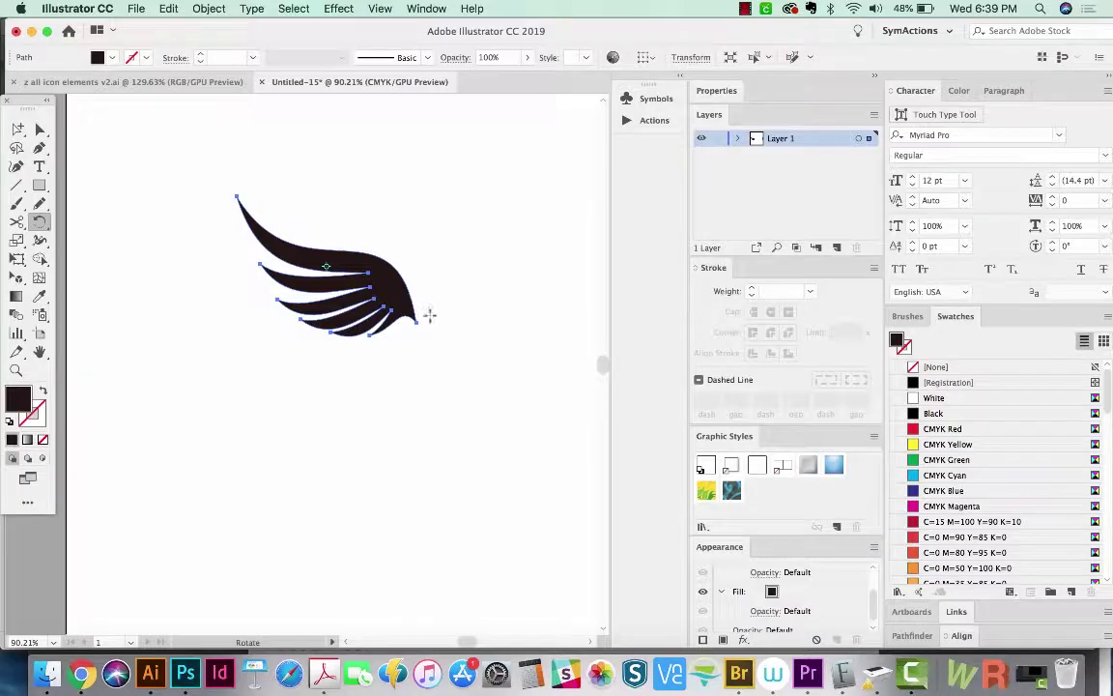
pyautogui.moveTo(416, 322); pyautogui.dragTo(430, 290)
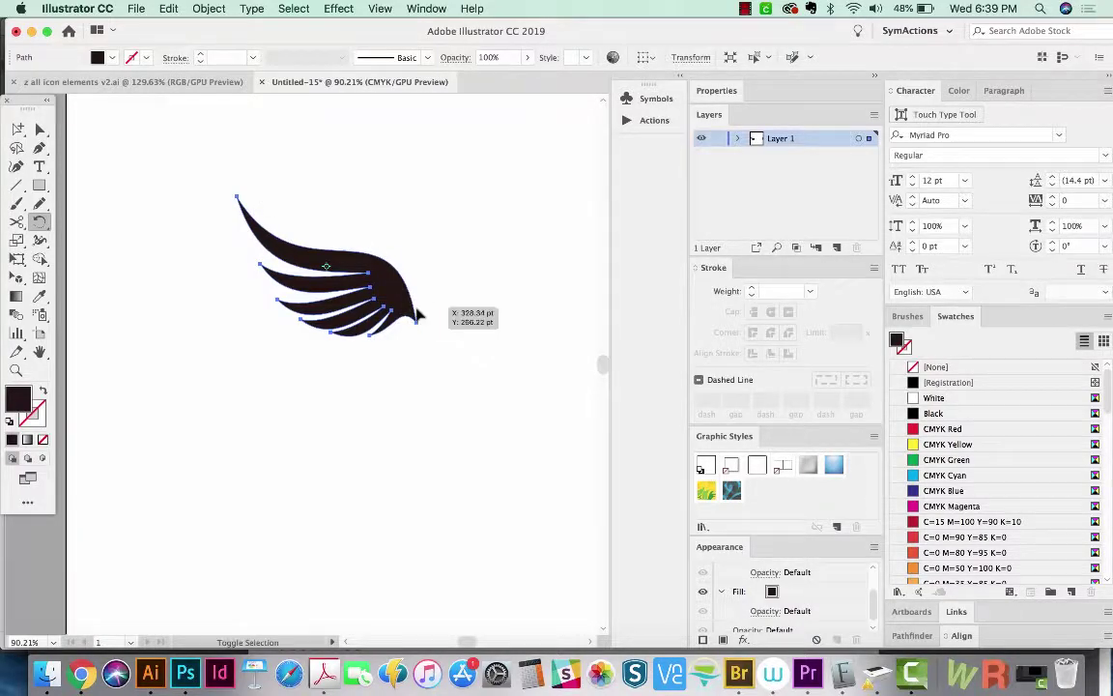
pyautogui.hotkey('ctrl', 'z')
pyautogui.press('v')
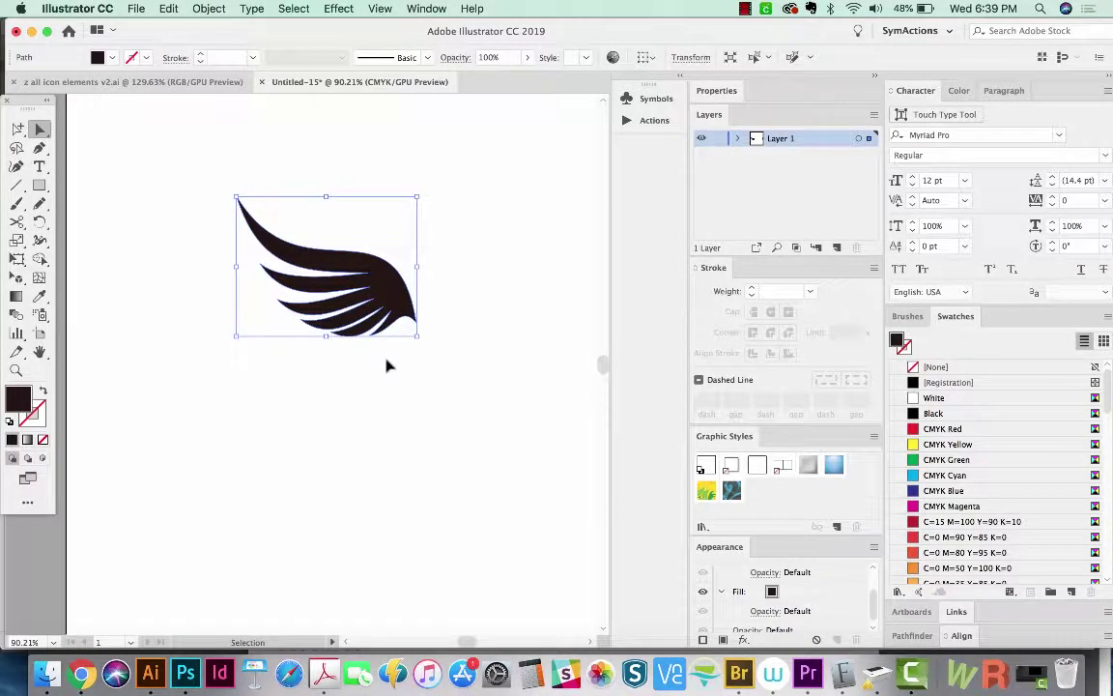
# - Rotate the wing to a steeper tilt around a pivot at its right tip
pyautogui.press('r')
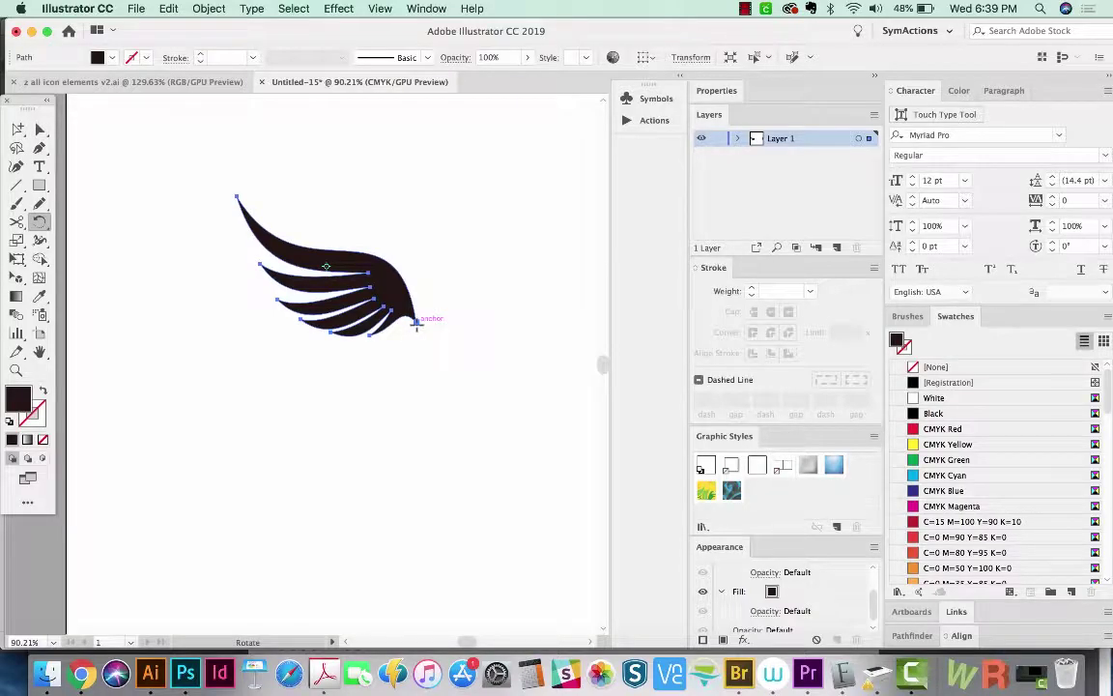
pyautogui.click(416, 322)
pyautogui.moveTo(263, 238)
pyautogui.mouseDown()
pyautogui.moveTo(280, 331)
pyautogui.moveTo(323, 410)
pyautogui.moveTo(318, 310)
pyautogui.moveTo(403, 248)
pyautogui.moveTo(474, 329)
pyautogui.moveTo(420, 391)
pyautogui.moveTo(365, 390)
pyautogui.moveTo(301, 300)
pyautogui.mouseUp()
pyautogui.press('v')
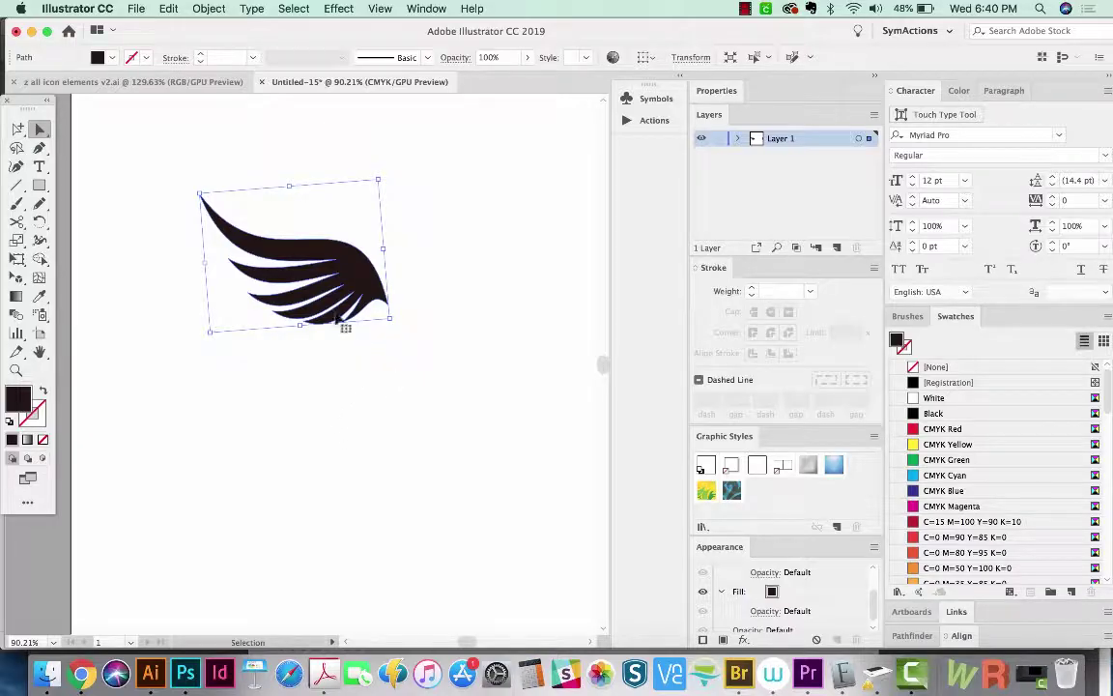
# - Make a 33° rotated copy of the wing through the Rotate dialog with Preview
pyautogui.press('r')
pyautogui.press('Return')
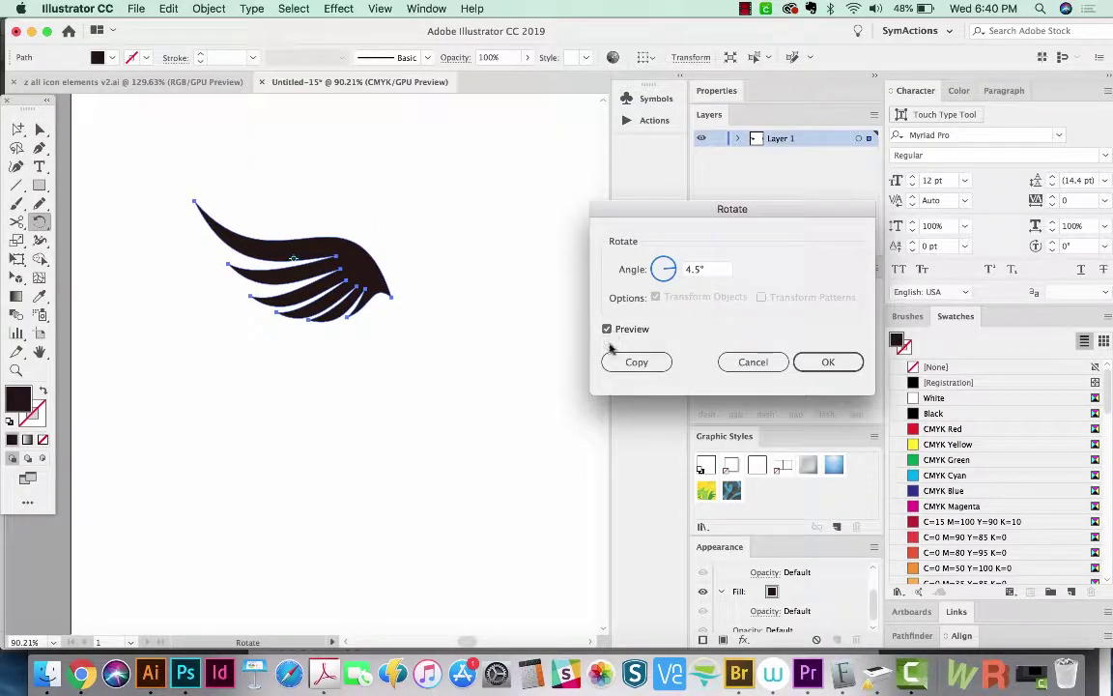
pyautogui.moveTo(663, 268)
pyautogui.mouseDown()
pyautogui.moveTo(665, 285)
pyautogui.moveTo(710, 270)
pyautogui.mouseUp()
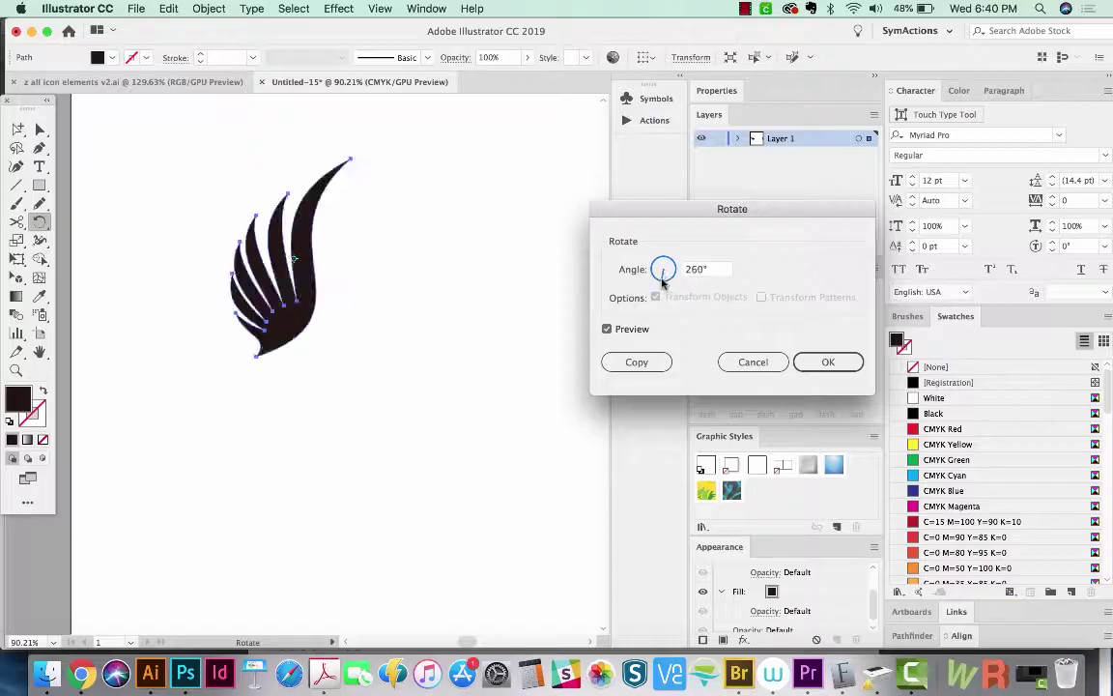
pyautogui.click(710, 271)
pyautogui.write('33')
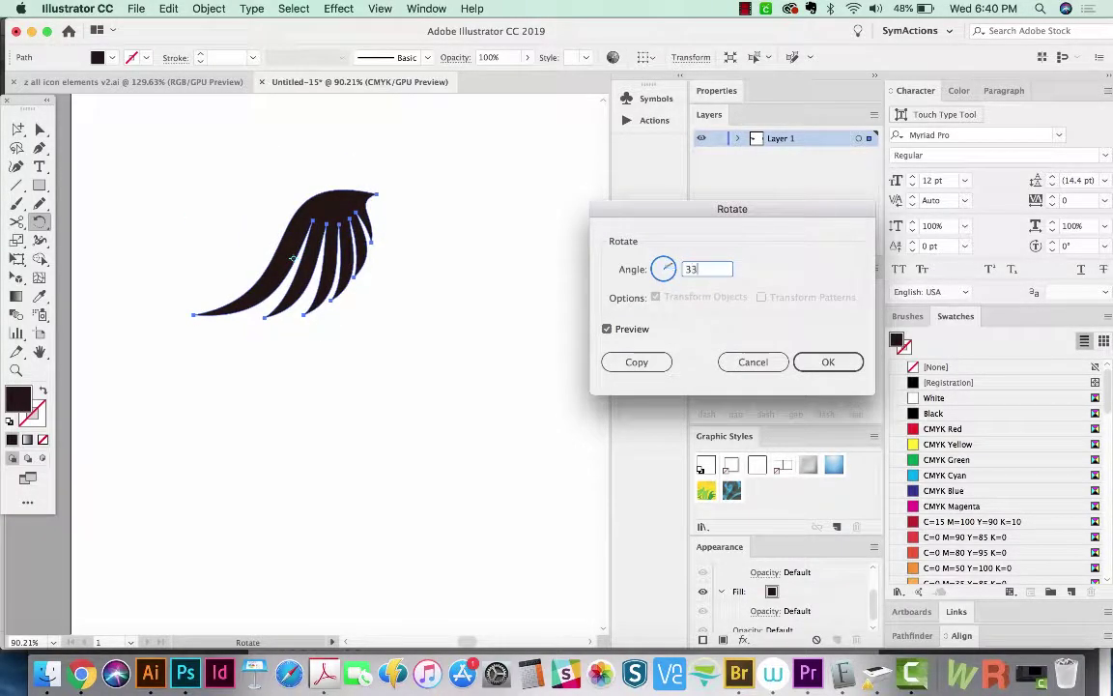
pyautogui.press('Tab')
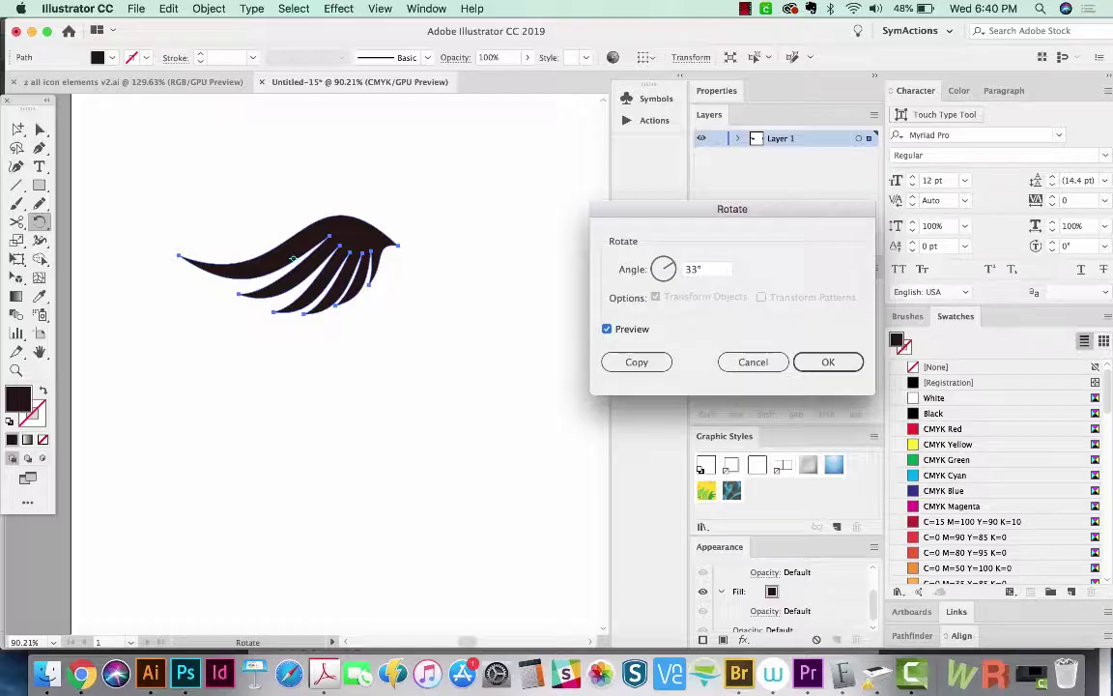
pyautogui.moveTo(733, 209)
pyautogui.mouseDown()
pyautogui.moveTo(618, 164)
pyautogui.moveTo(645, 154)
pyautogui.mouseUp()
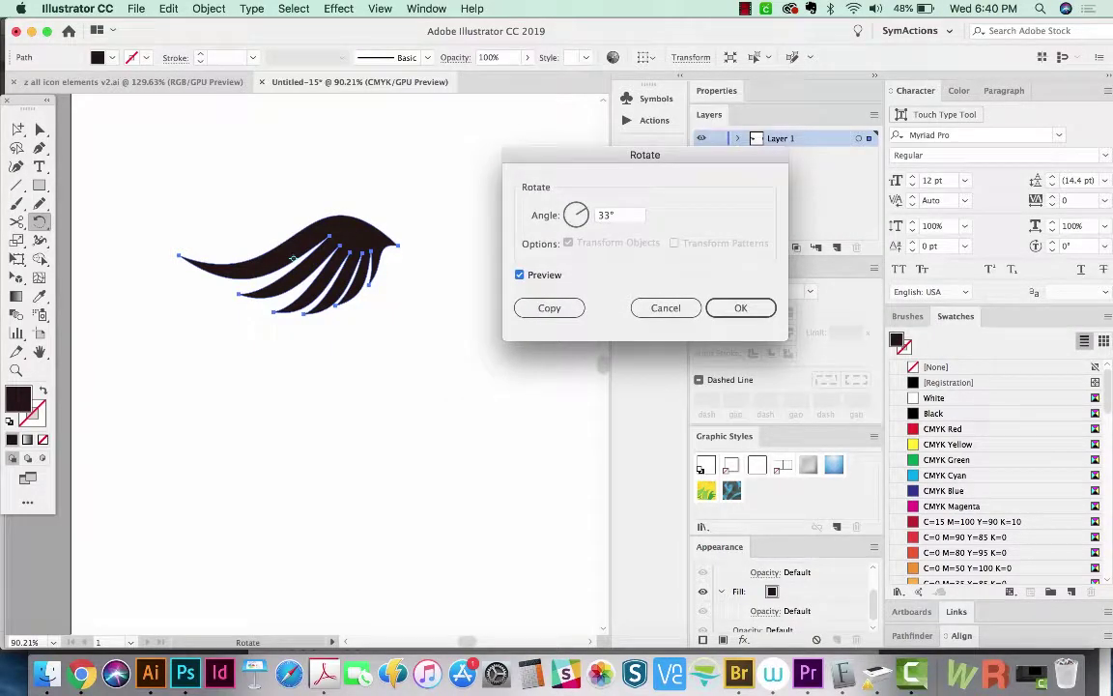
pyautogui.click(548, 308)
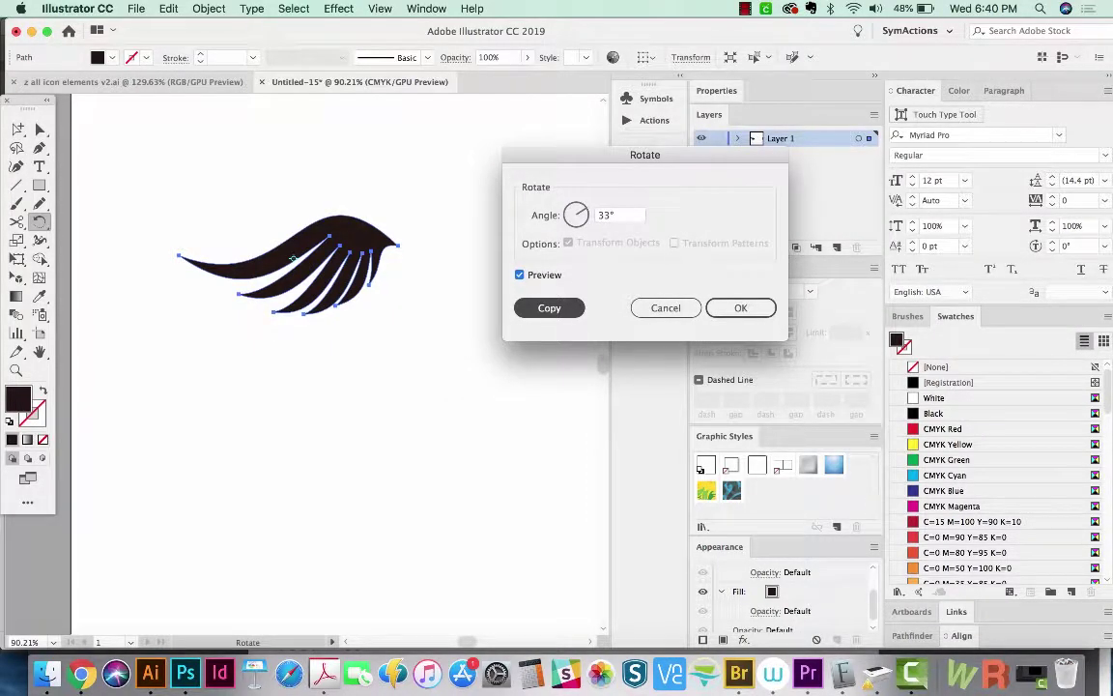
pyautogui.click(549, 307)
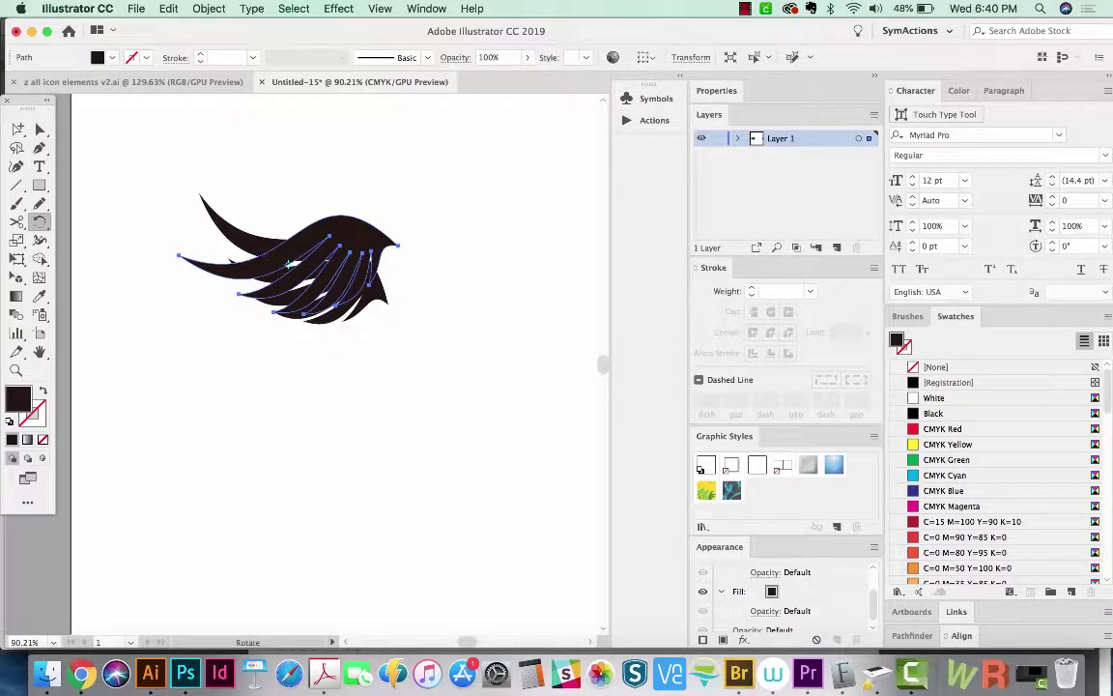
# - Replace the copy with an upward-rotated wing copy pivoted at the shared right tip
pyautogui.press('super+z')
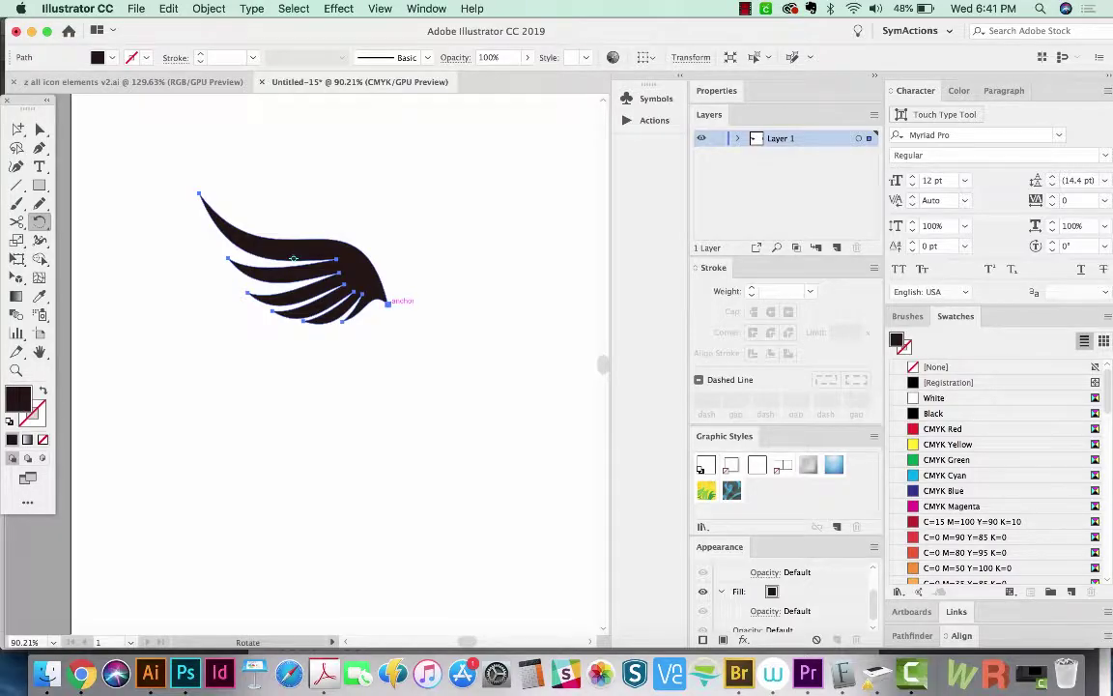
pyautogui.keyDown('alt'); pyautogui.click(387, 302); pyautogui.keyUp('alt')
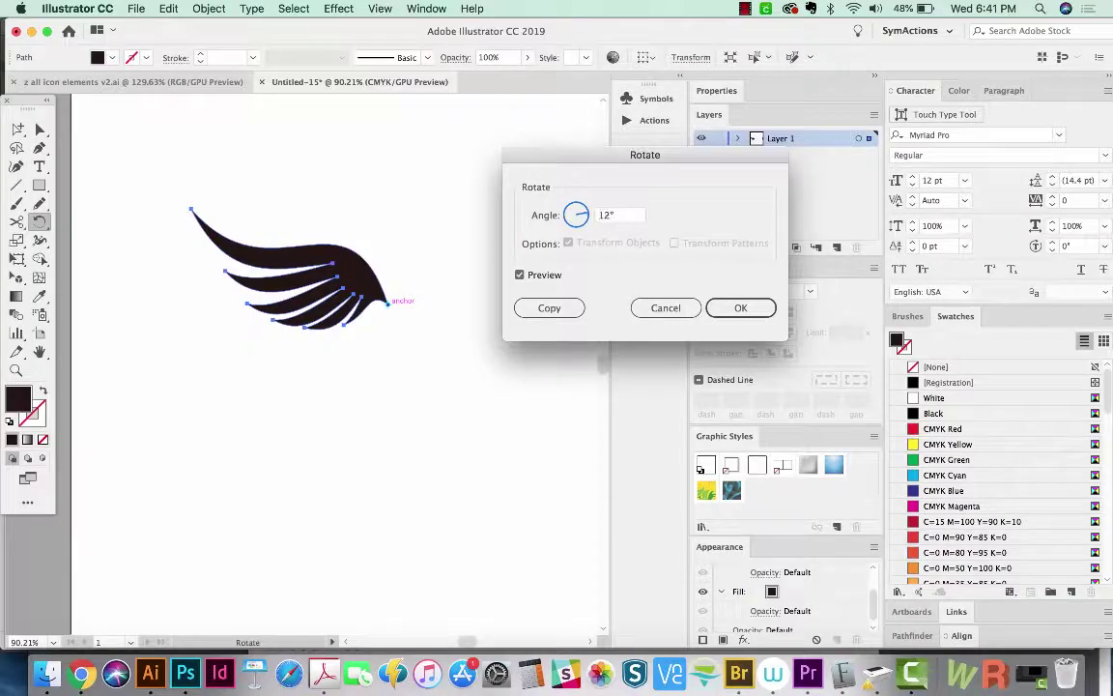
pyautogui.moveTo(586, 212)
pyautogui.mouseDown()
pyautogui.moveTo(578, 225)
pyautogui.moveTo(586, 217)
pyautogui.mouseUp()
pyautogui.click(549, 307)
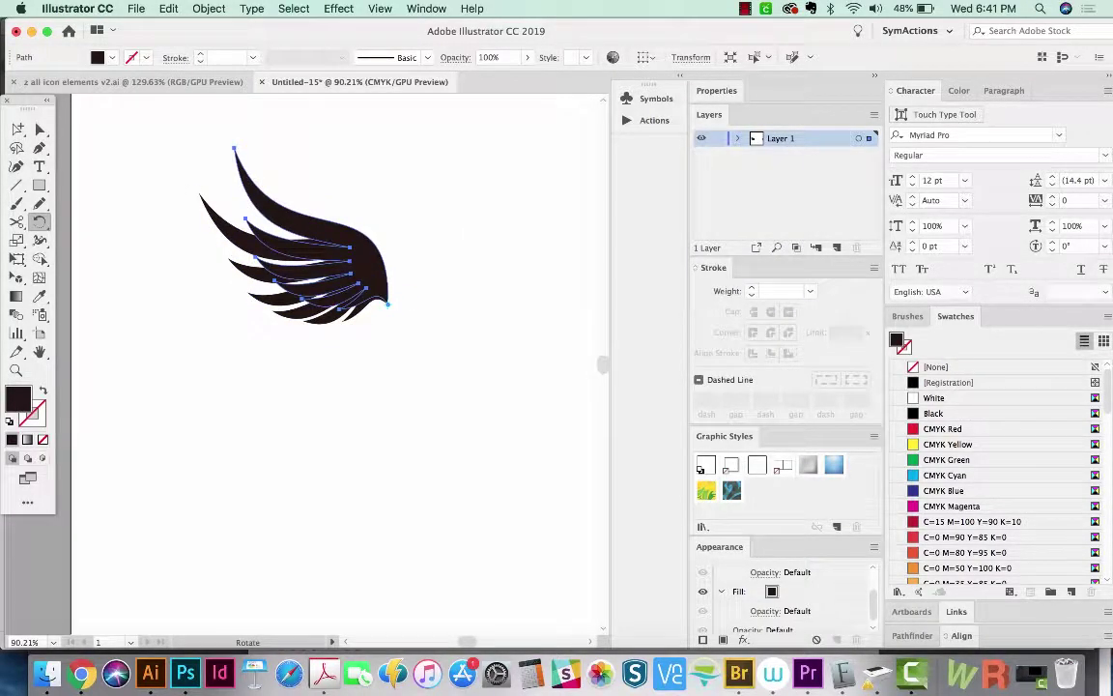
pyautogui.moveTo(237, 152); pyautogui.dragTo(303, 124)
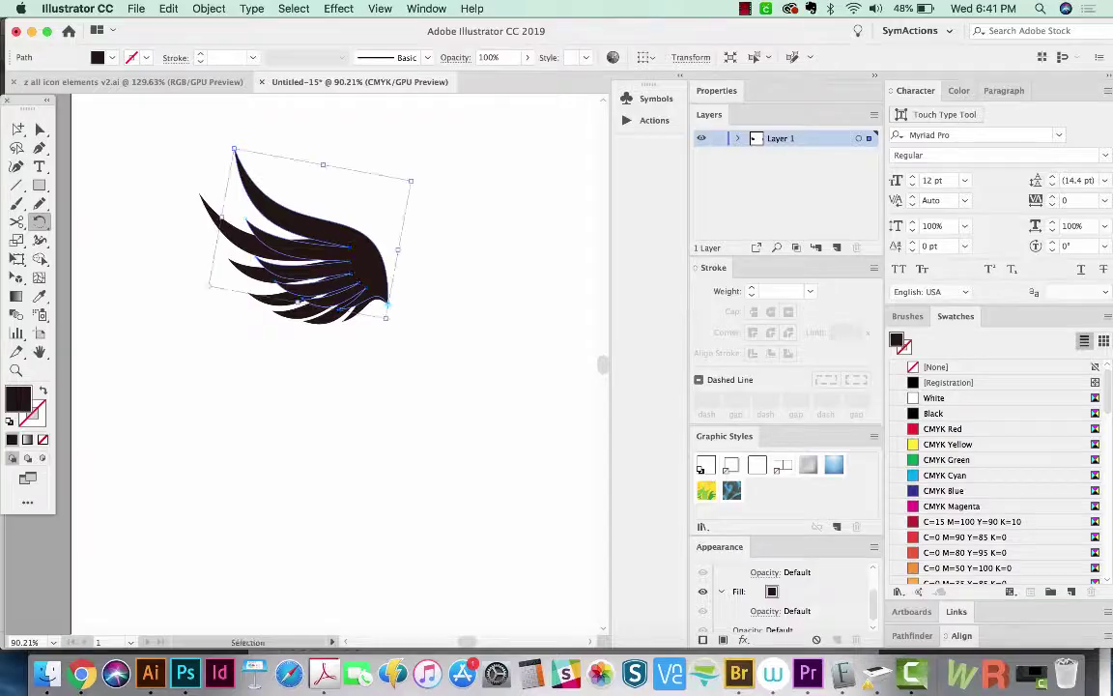
pyautogui.click(209, 8)
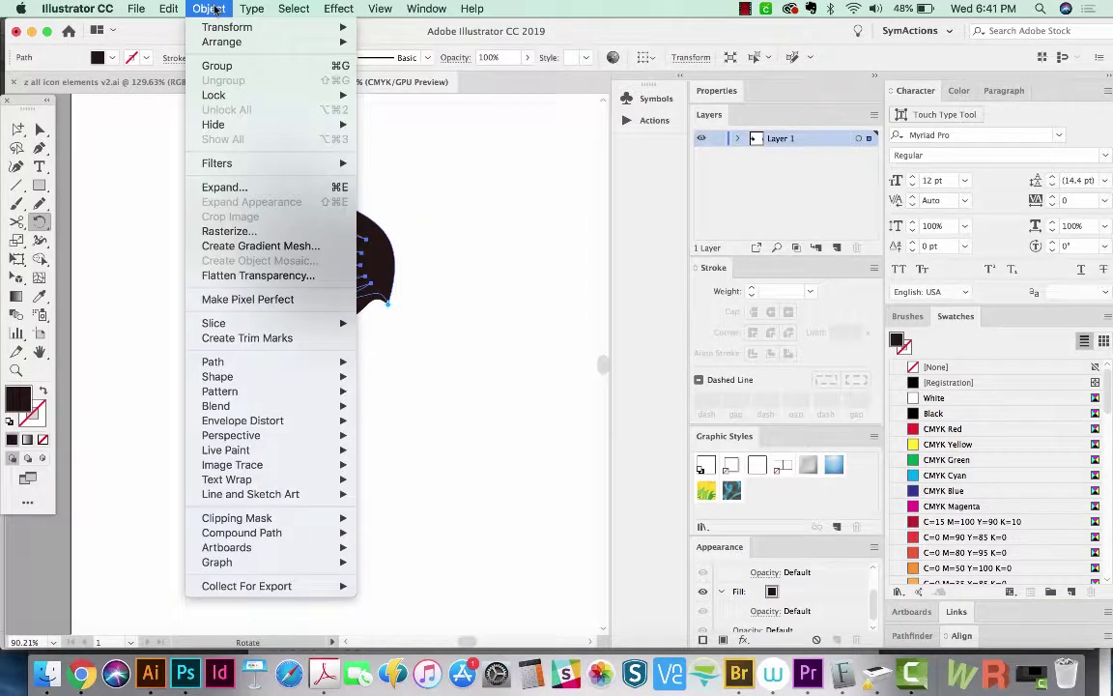
pyautogui.moveTo(227, 27)
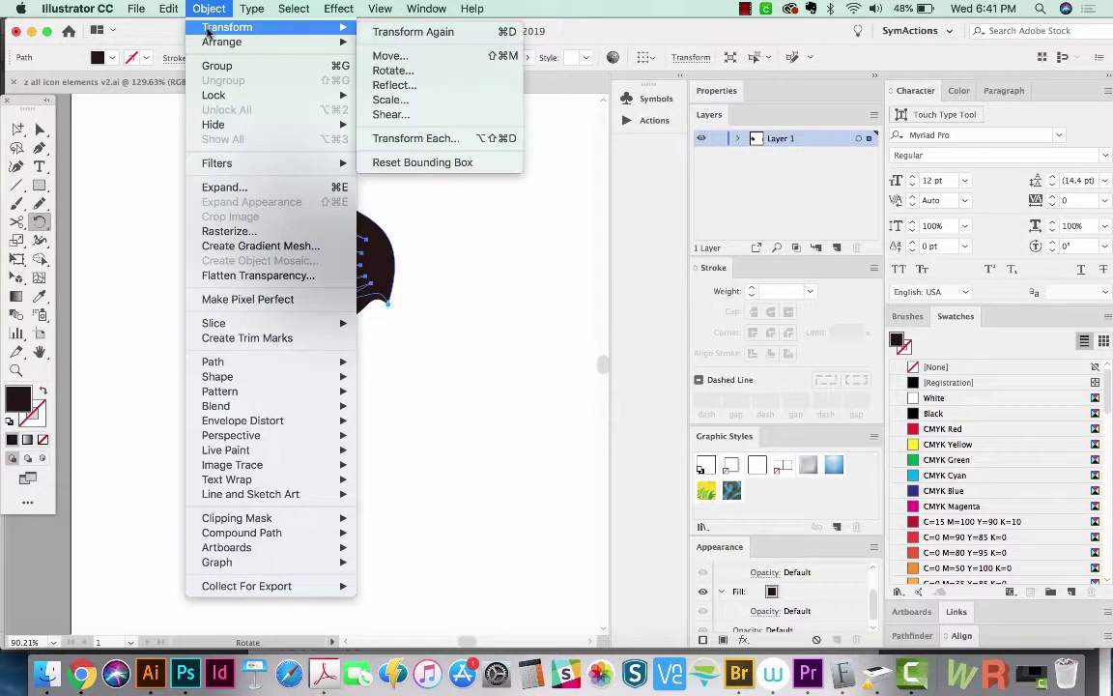
# - Repeat Transform Again (Cmd+D) four times to fan out more rotated wing copies
pyautogui.press('super+d')
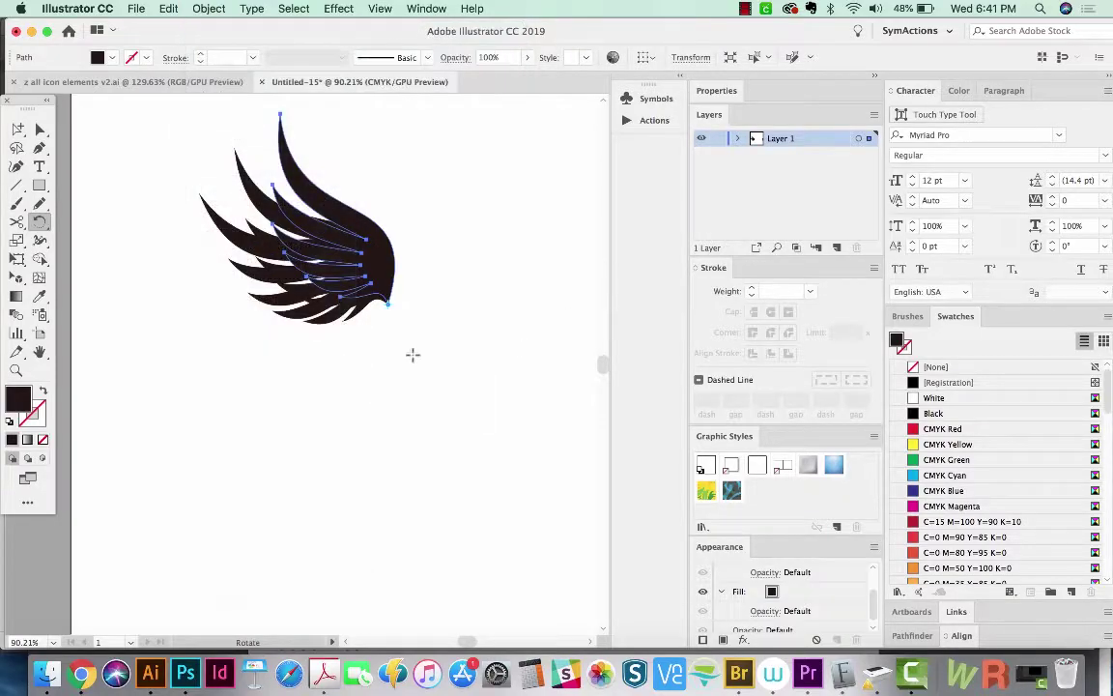
pyautogui.press('super+d')
pyautogui.press('super+d')
pyautogui.press('super+d')
pyautogui.press('super+d')
pyautogui.press('super+d')
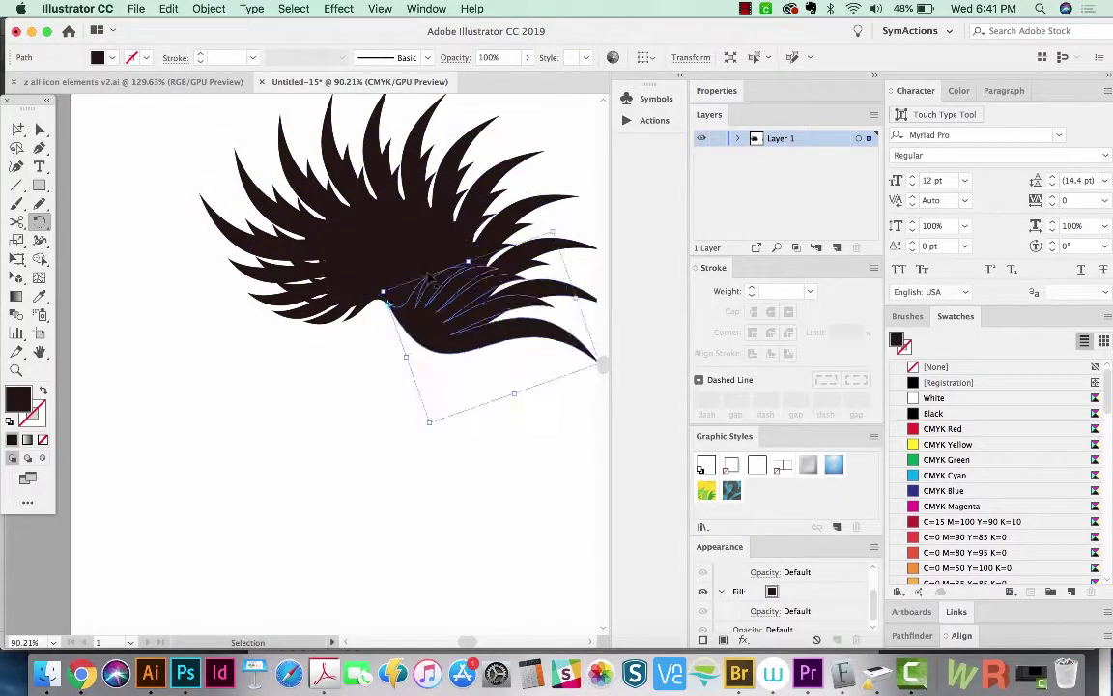
pyautogui.press('super+d')
pyautogui.press('super+d')
pyautogui.press('super+d')
pyautogui.press('super+d')
pyautogui.press('super+d')
pyautogui.press('super+d')
pyautogui.press('super+d')
pyautogui.press('super+d')
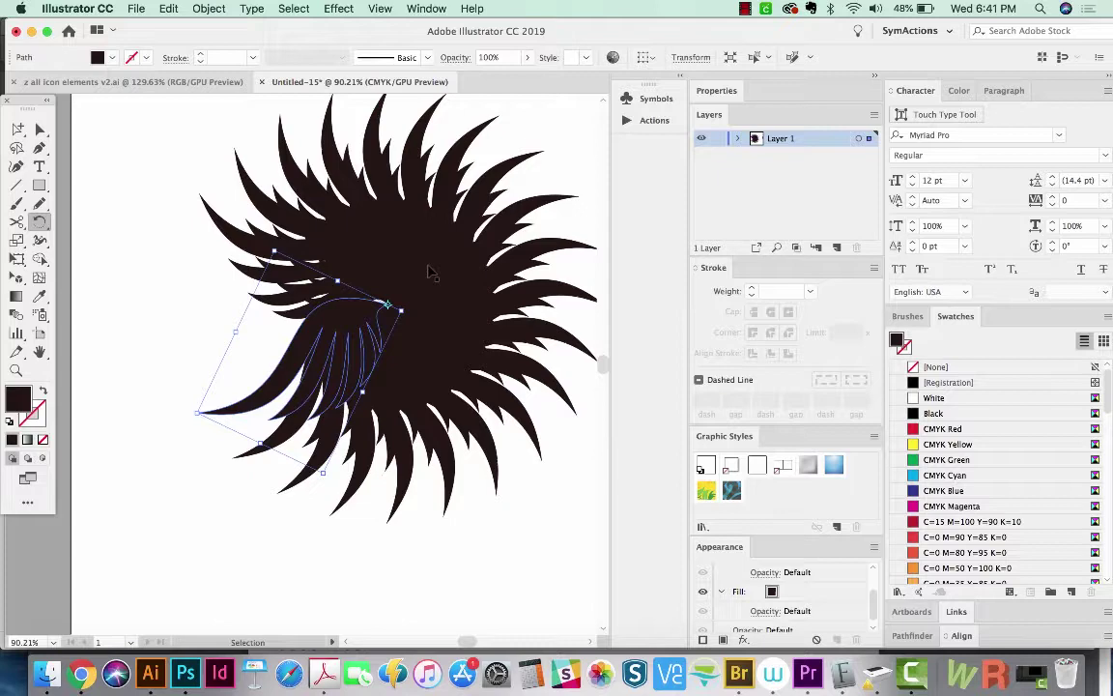
pyautogui.press('super+d')
pyautogui.press('super+d')
pyautogui.press('super+d')
pyautogui.press('super+d')
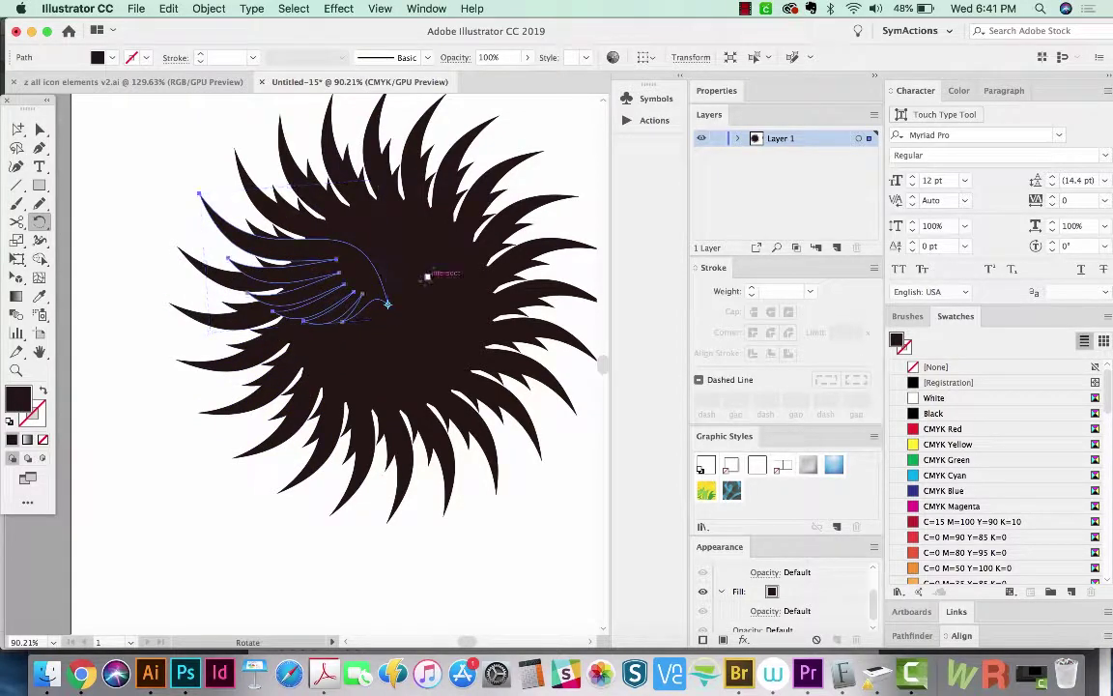
# - Delete every wing copy except the one horizontal wing
pyautogui.press('v')
pyautogui.click(550, 174)
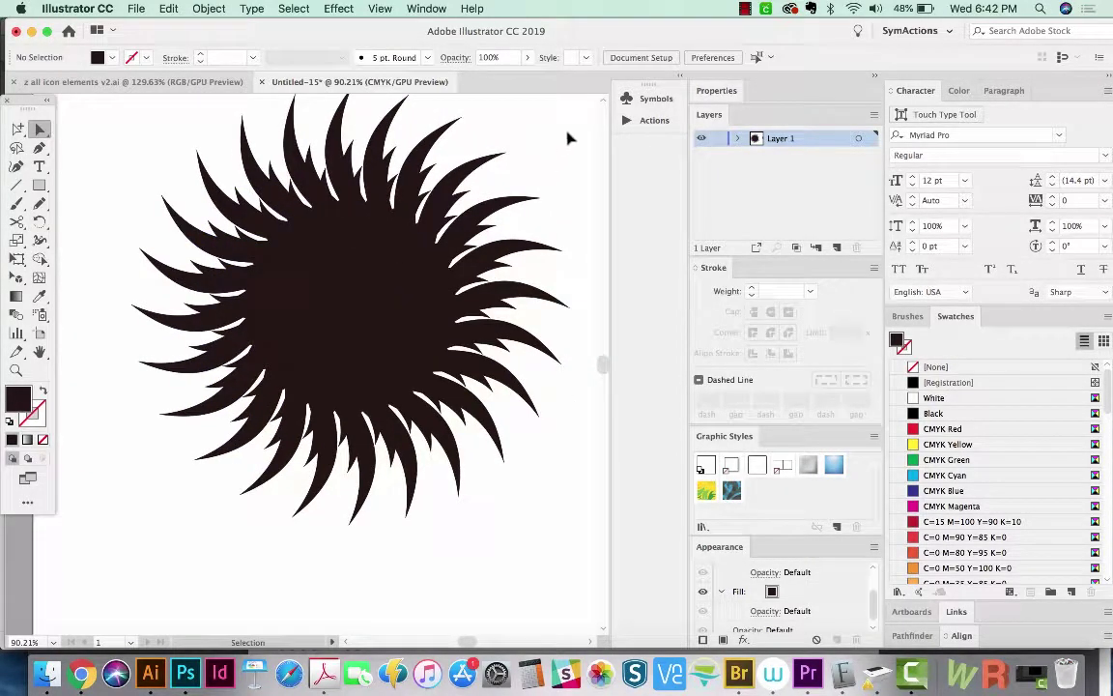
pyautogui.moveTo(587, 97); pyautogui.dragTo(136, 517)
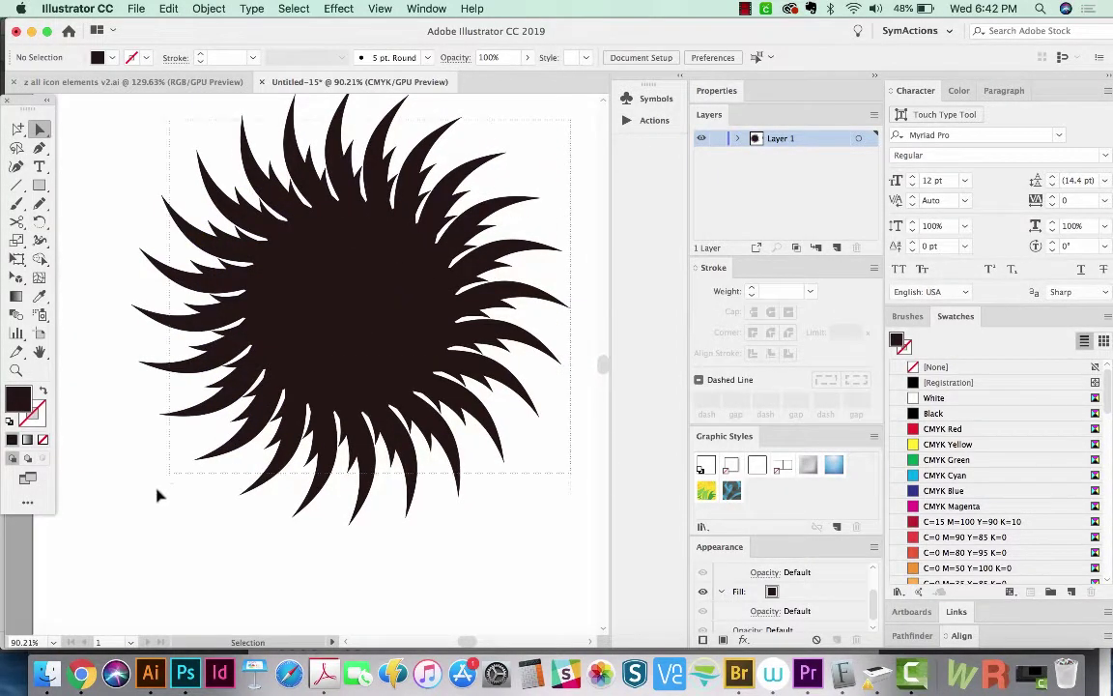
pyautogui.keyDown('shift'); pyautogui.click(163, 300); pyautogui.keyUp('shift')
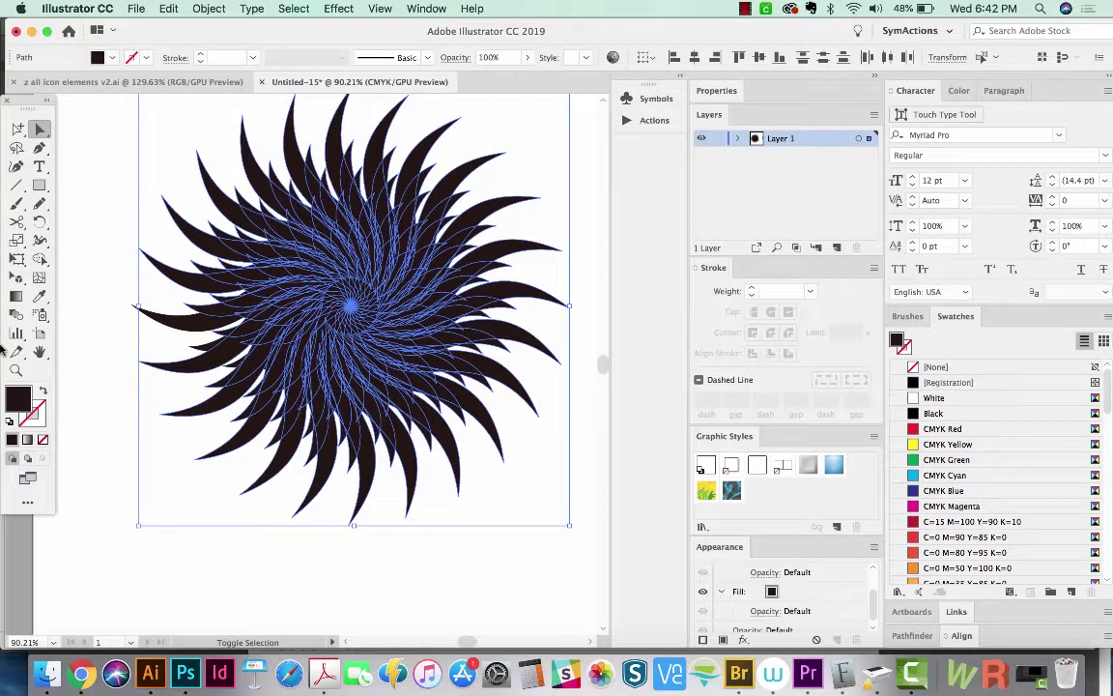
pyautogui.press('Delete')
pyautogui.press('super+minus')
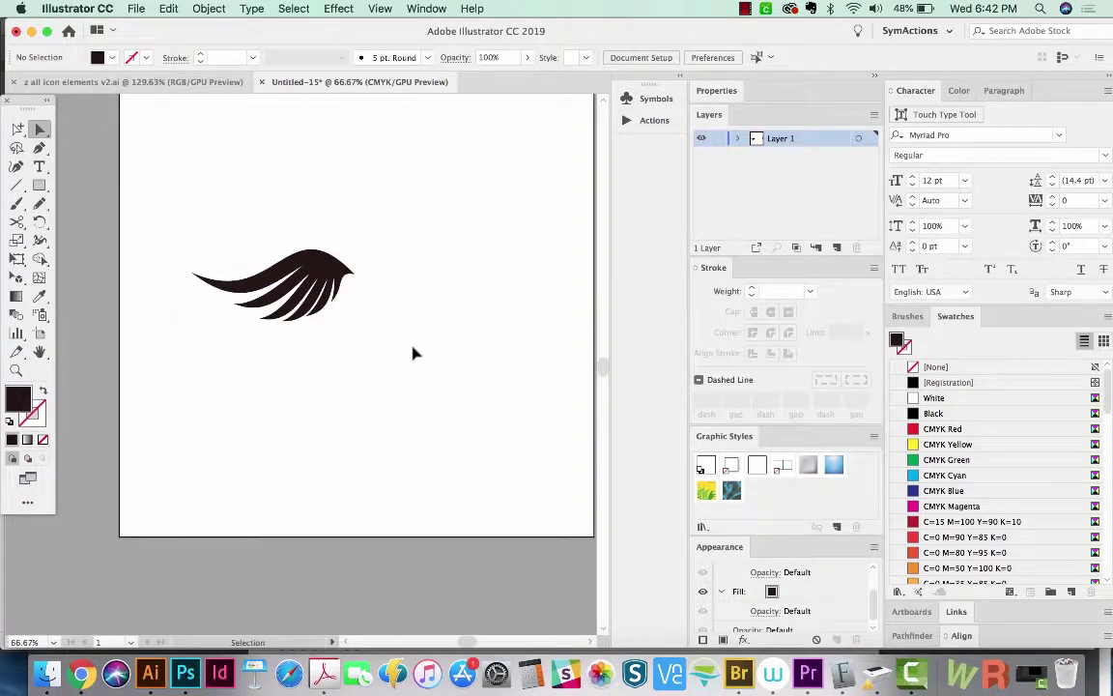
pyautogui.scroll(1, 238, 179)
pyautogui.moveTo(418, 330)
pyautogui.mouseDown()
pyautogui.moveTo(397, 333)
pyautogui.moveTo(406, 336)
pyautogui.mouseUp()
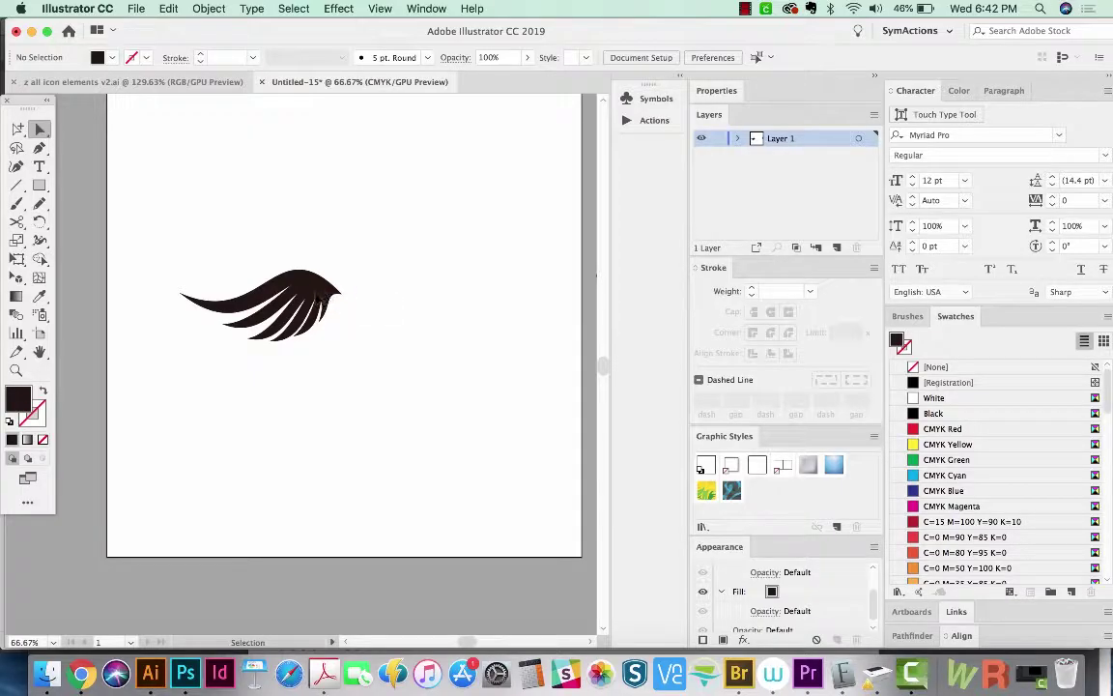
pyautogui.click(318, 301)
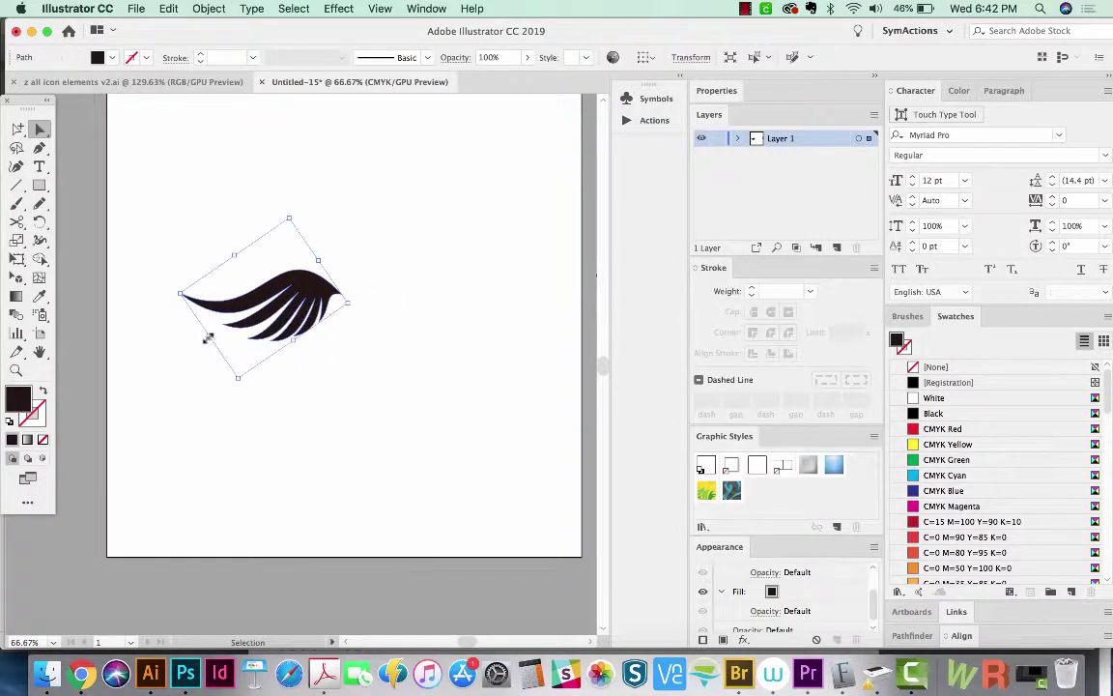
pyautogui.moveTo(208, 337); pyautogui.dragTo(421, 199)
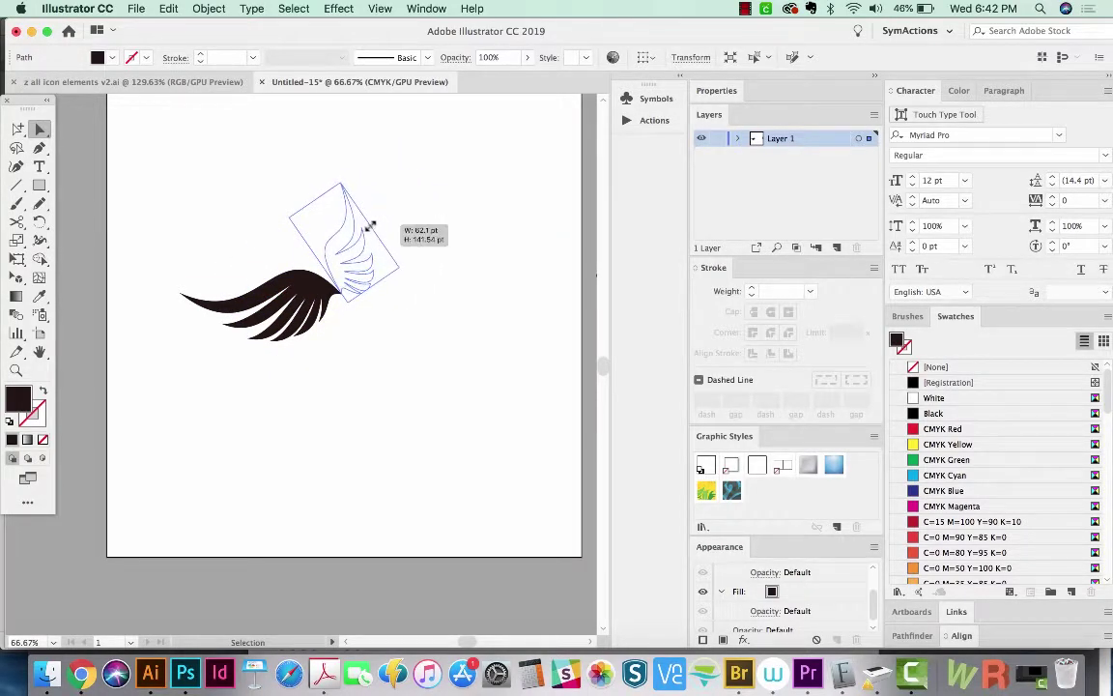
pyautogui.moveTo(421, 199); pyautogui.dragTo(397, 213)
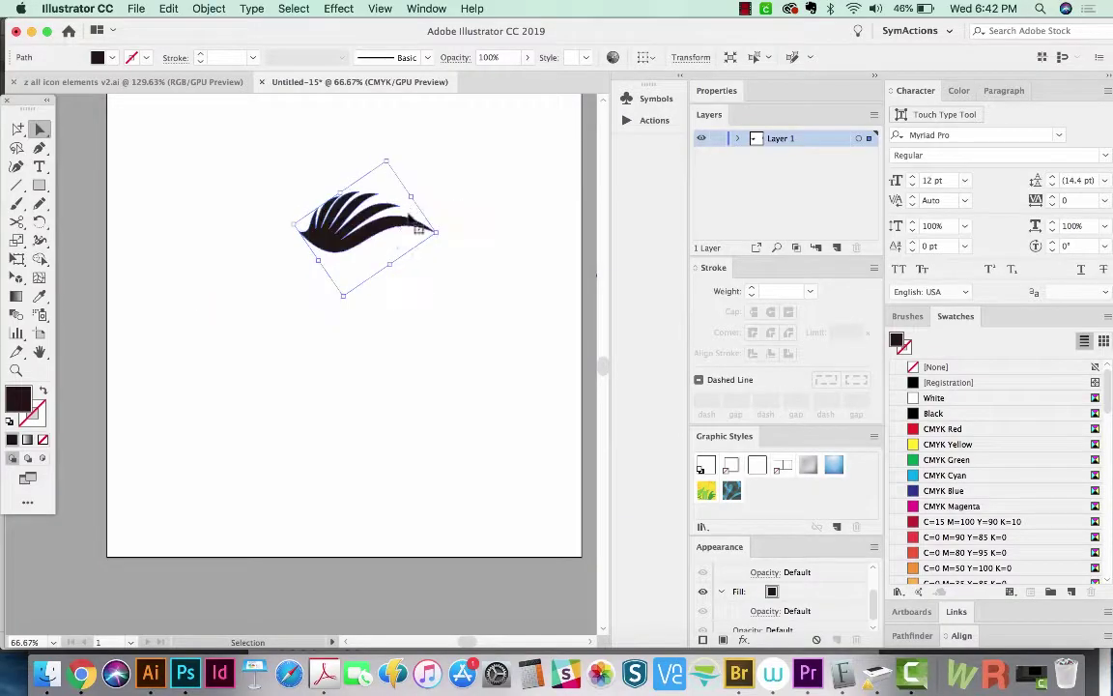
pyautogui.hotkey('ctrl', 'z')
pyautogui.press('o')
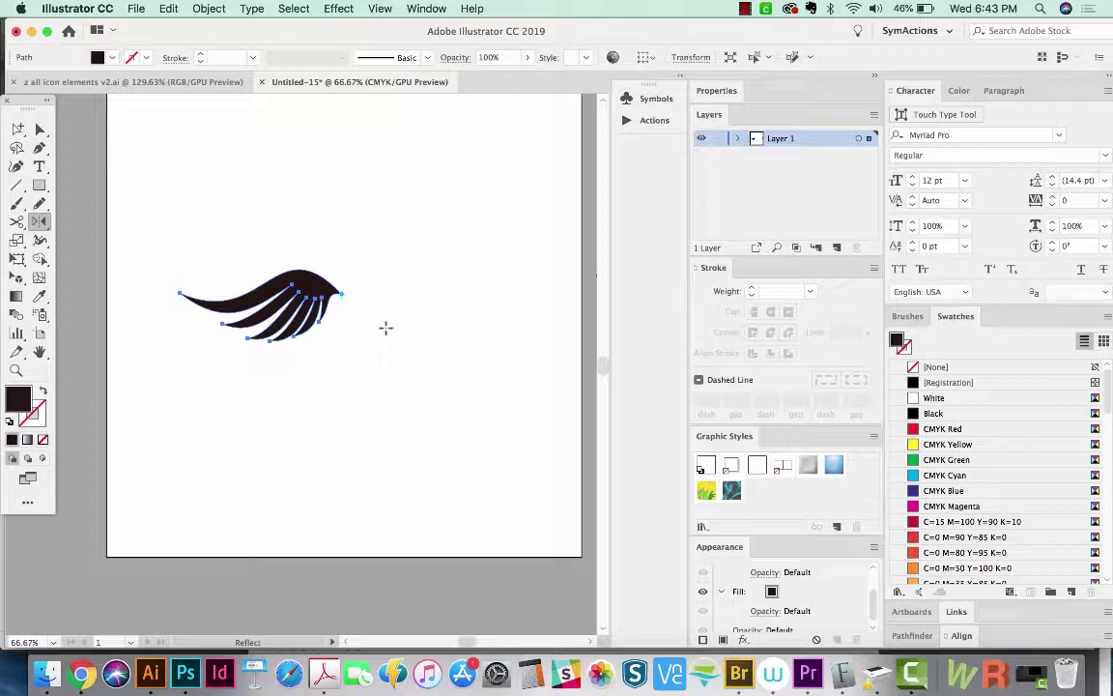
# - Test and cancel drag reflections of the wing, then open the Reflect dialog with Vertical axis
pyautogui.moveTo(162, 268)
pyautogui.mouseDown()
pyautogui.moveTo(242, 298)
pyautogui.moveTo(397, 291)
pyautogui.mouseUp()
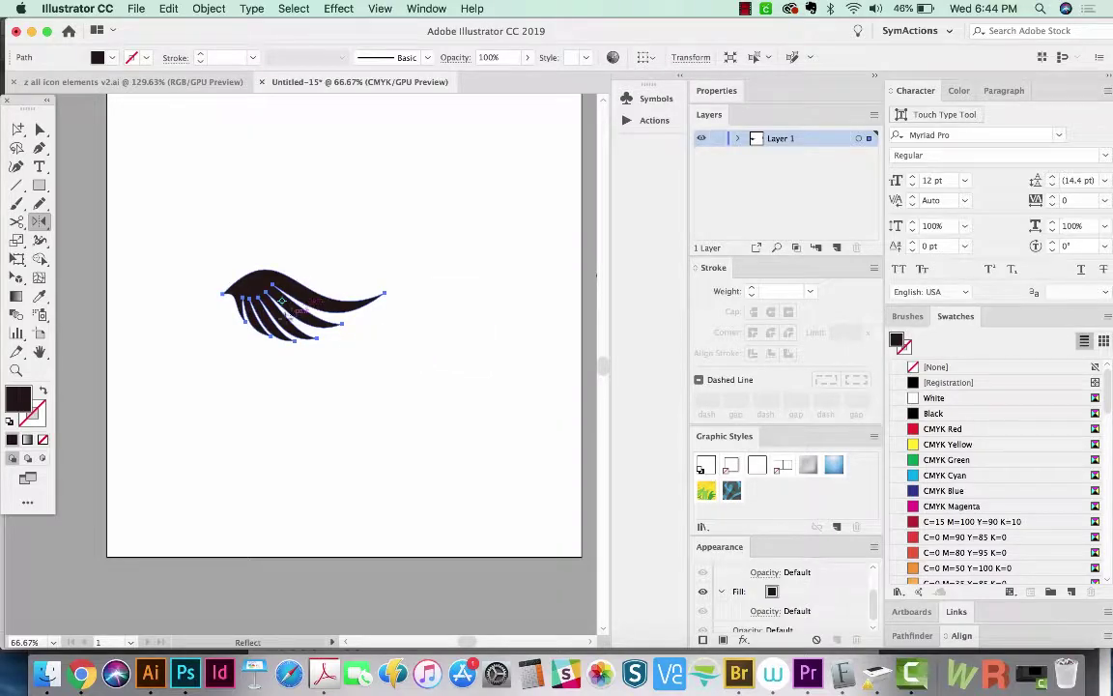
pyautogui.press('super+z')
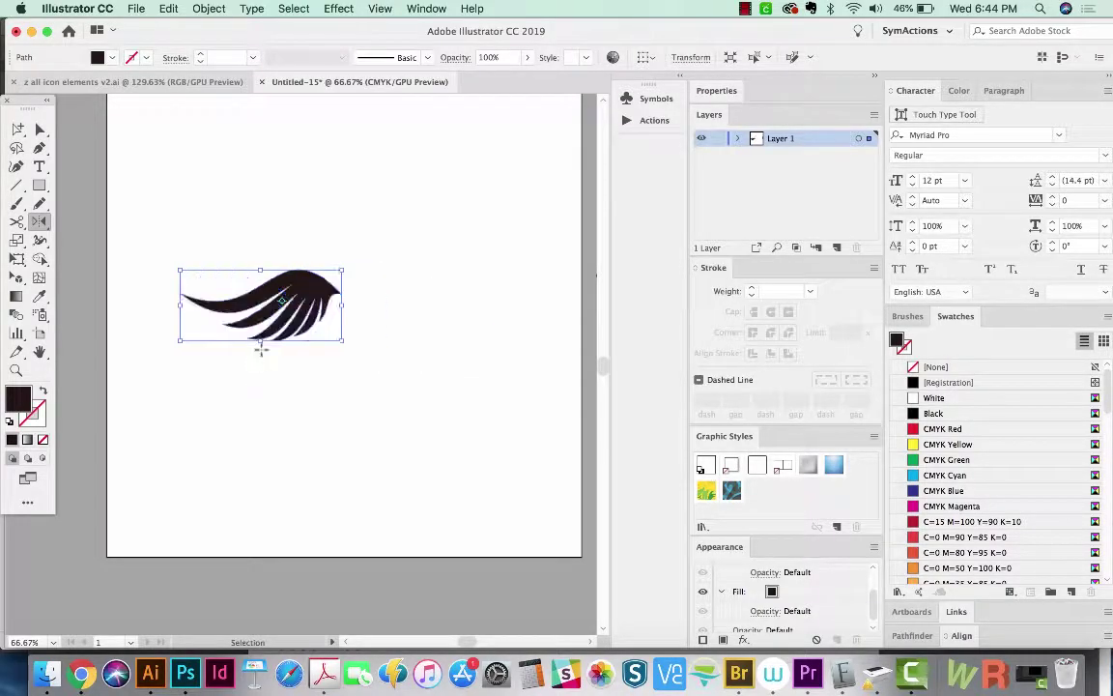
pyautogui.click(363, 298)
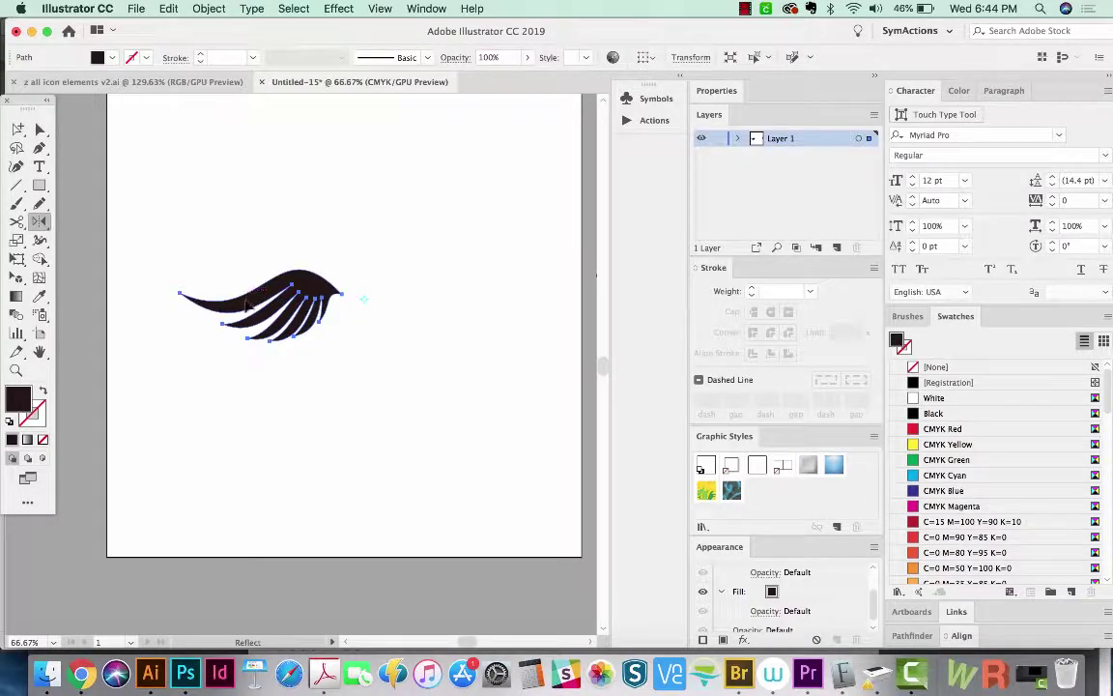
pyautogui.moveTo(229, 273)
pyautogui.mouseDown()
pyautogui.moveTo(432, 283)
pyautogui.moveTo(329, 393)
pyautogui.moveTo(444, 305)
pyautogui.moveTo(434, 315)
pyautogui.mouseUp()
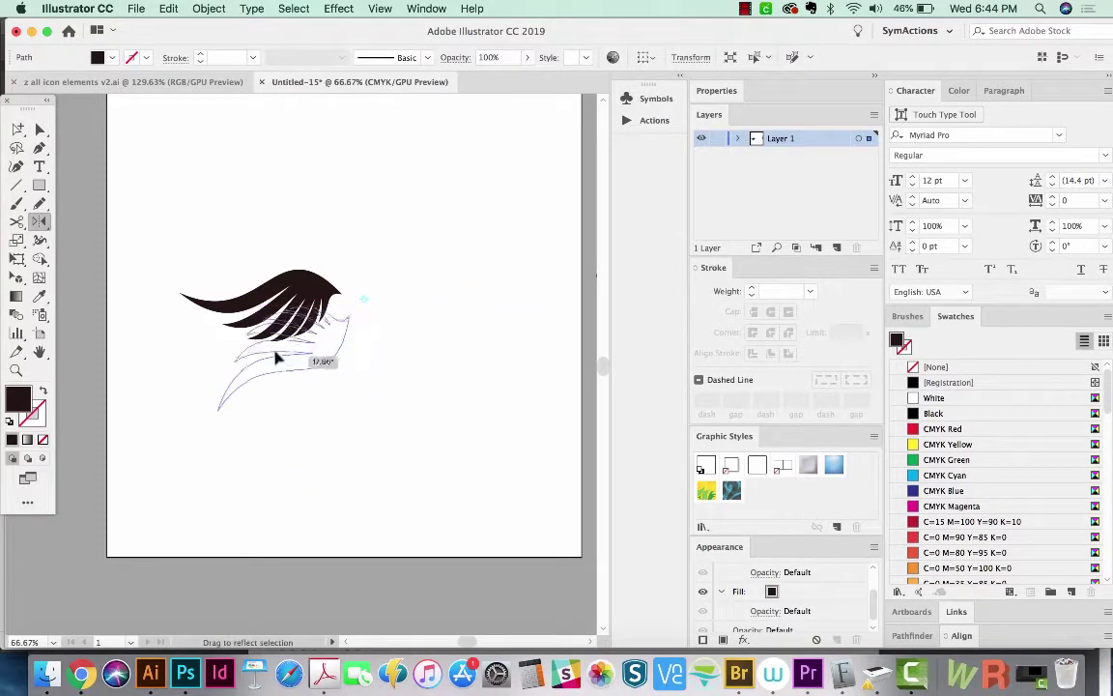
pyautogui.press('Escape')
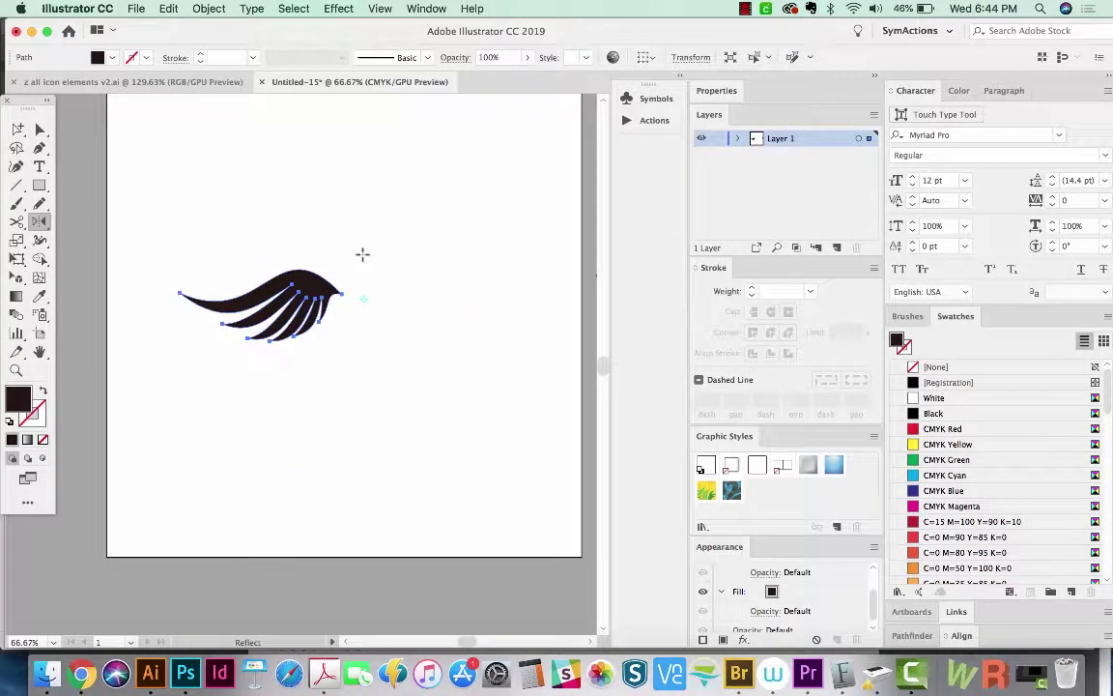
pyautogui.press('Return')
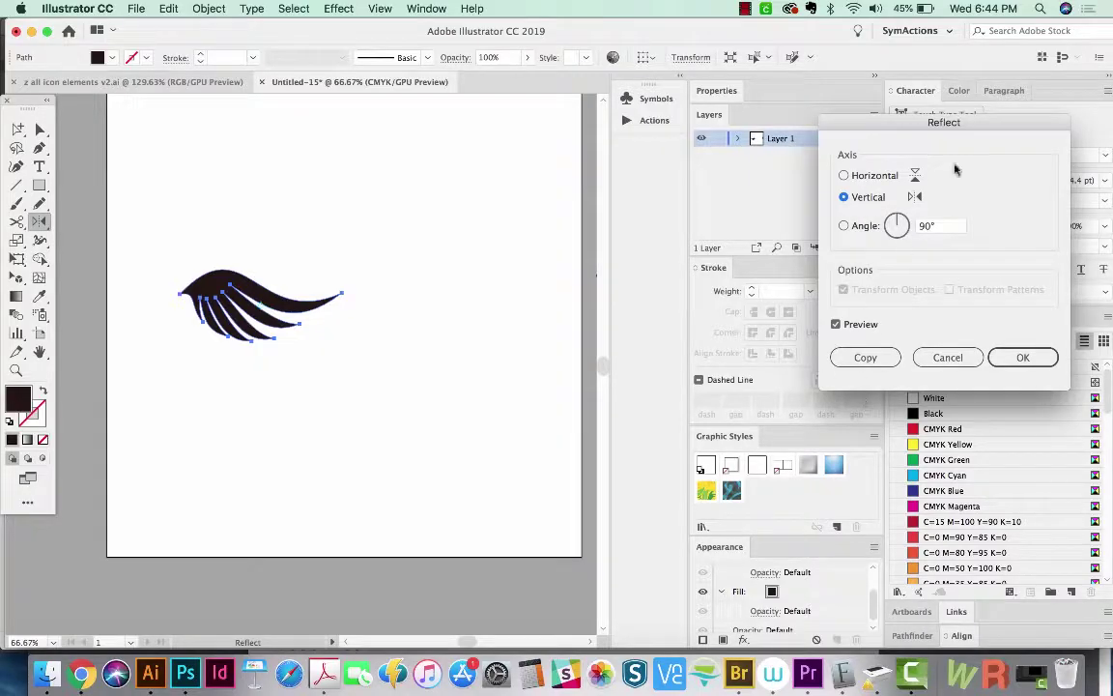
# - Copy the wing across a vertical reflect axis set just right of it
pyautogui.click(879, 360)
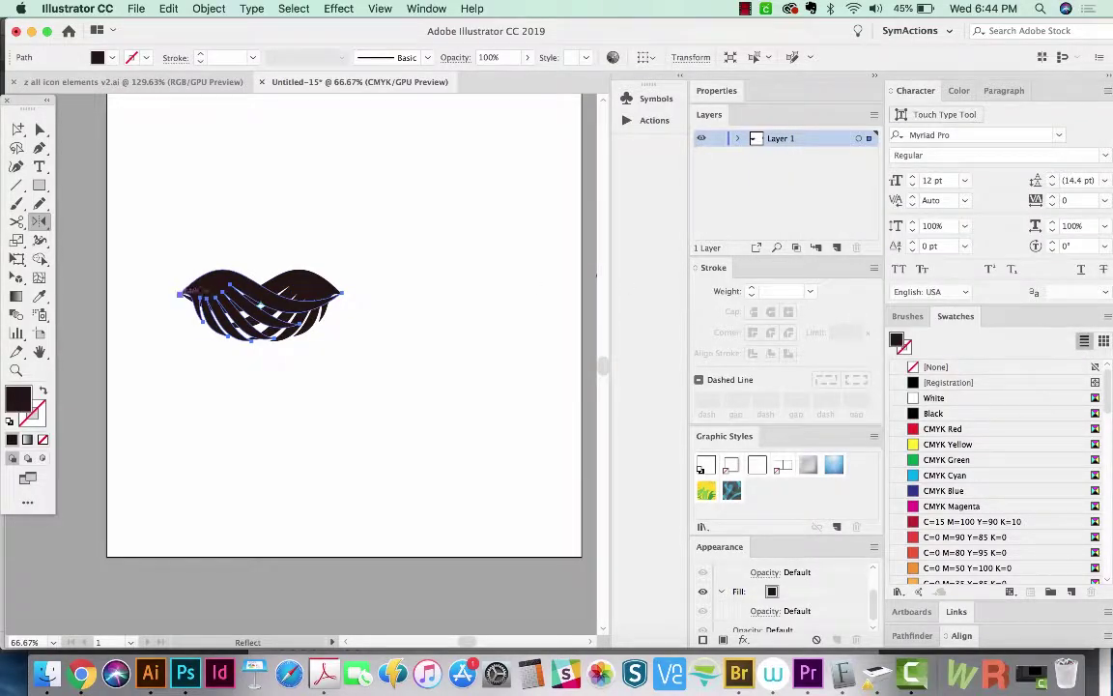
pyautogui.press('v')
pyautogui.moveTo(214, 295); pyautogui.dragTo(374, 301)
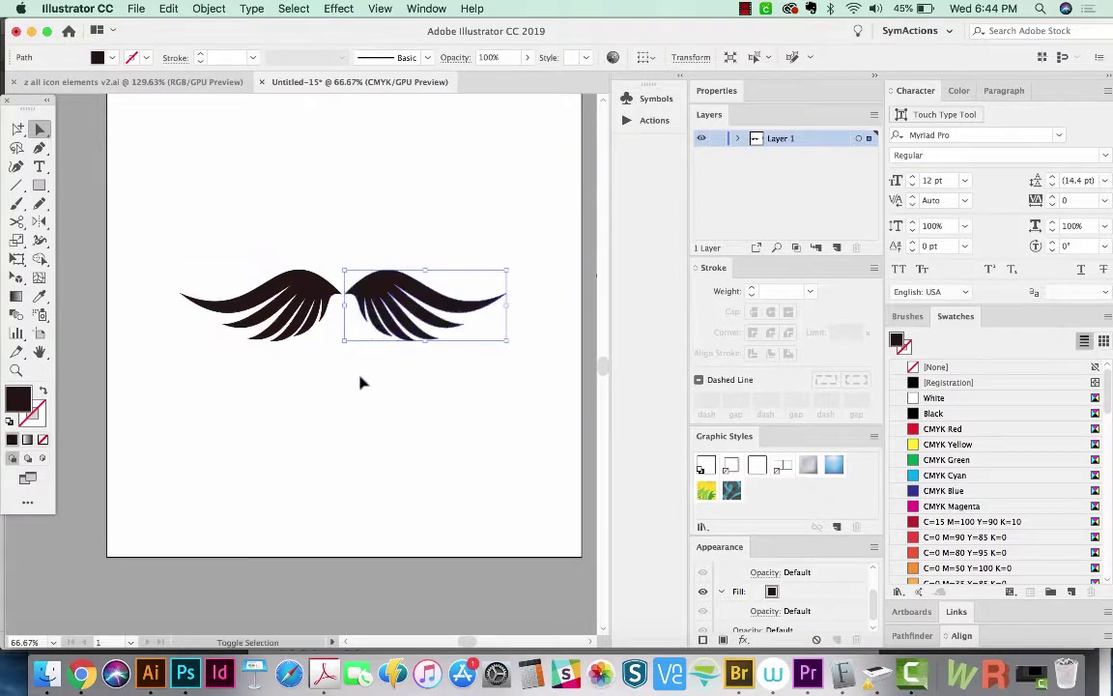
pyautogui.hotkey('ctrl', 'z')
pyautogui.hotkey('ctrl', 'z')
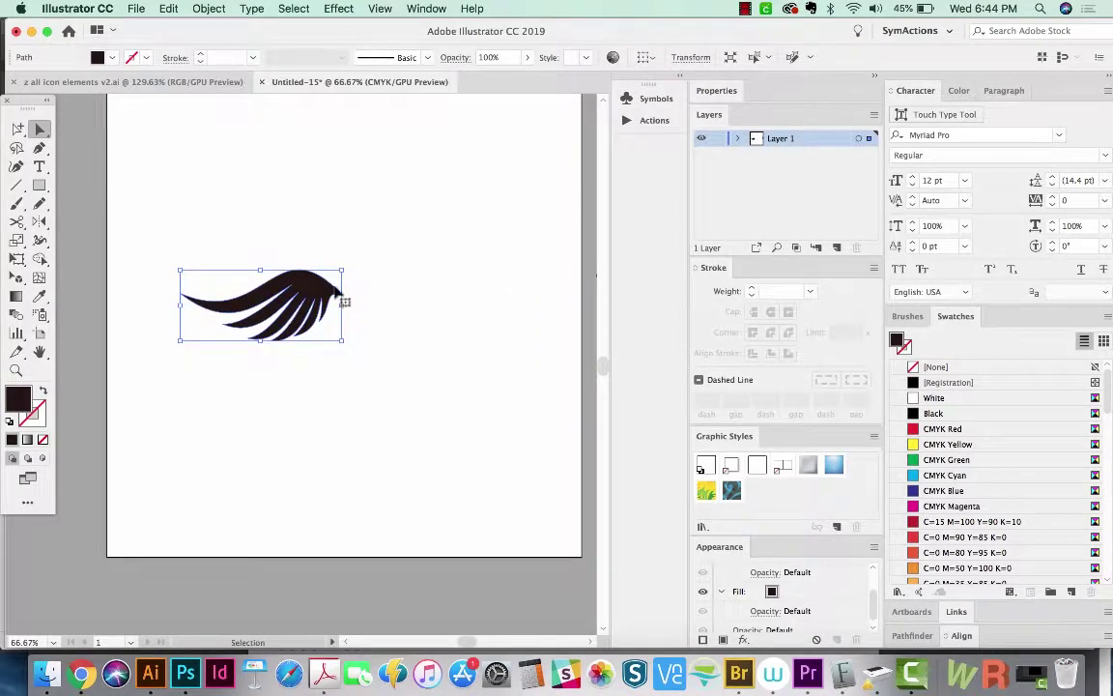
pyautogui.press('o')
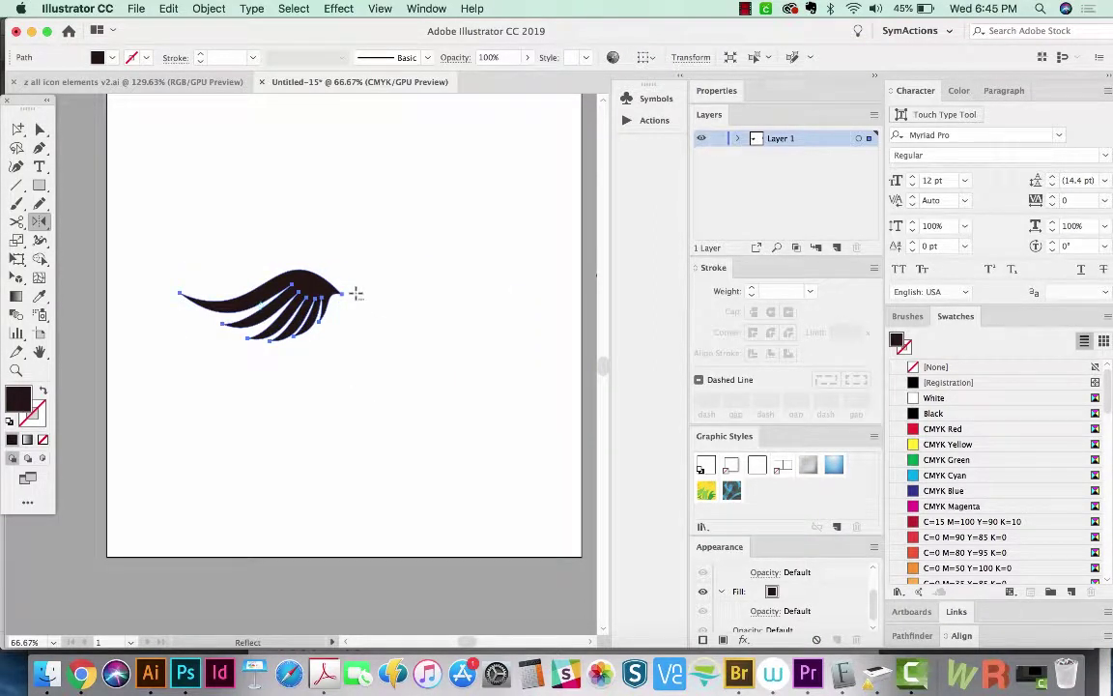
pyautogui.keyDown('alt'); pyautogui.click(355, 294); pyautogui.keyUp('alt')
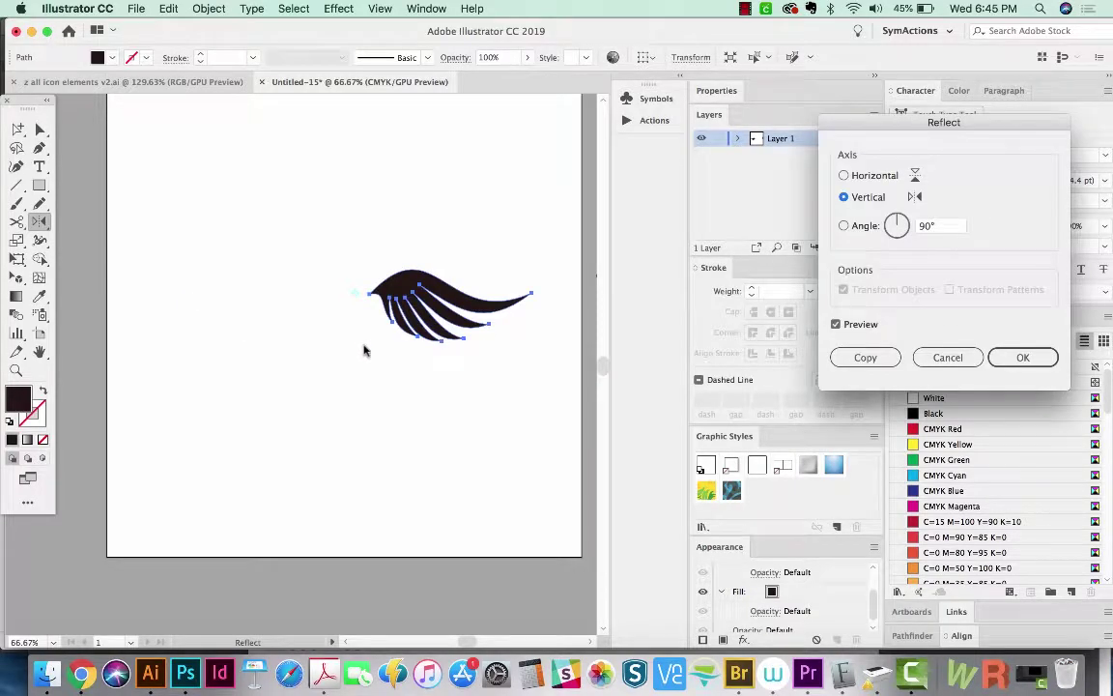
pyautogui.click(865, 358)
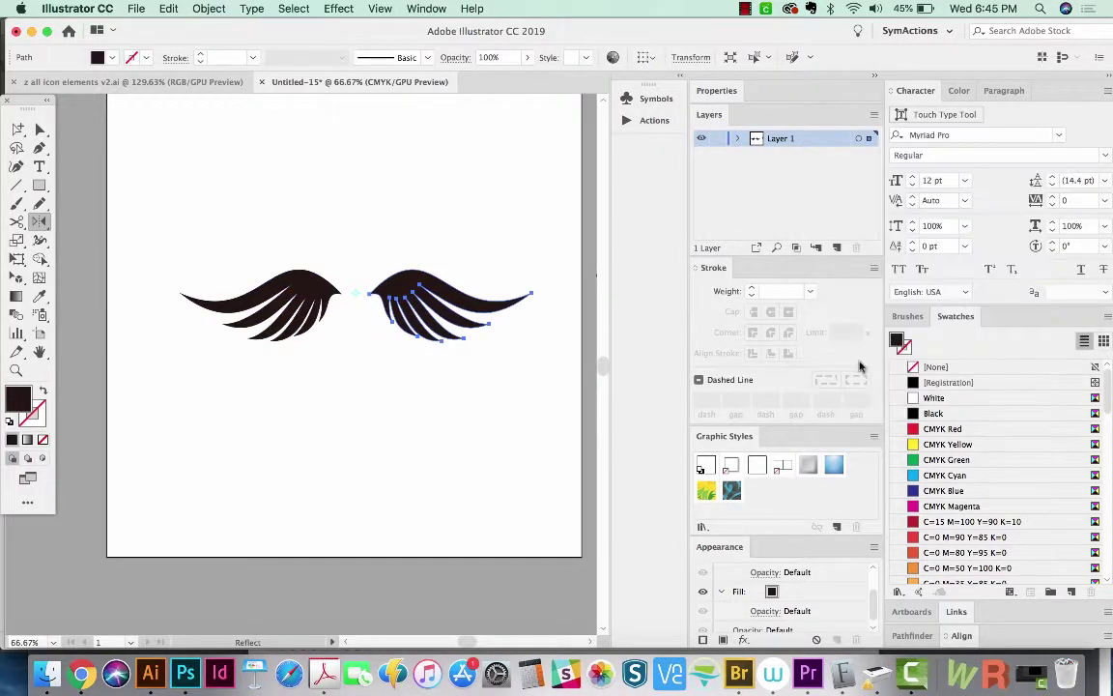
# - Drag the stick-figure icon from the pasteboard to below the wings
pyautogui.scroll(-2, 477, 343)
pyautogui.click(443, 326)
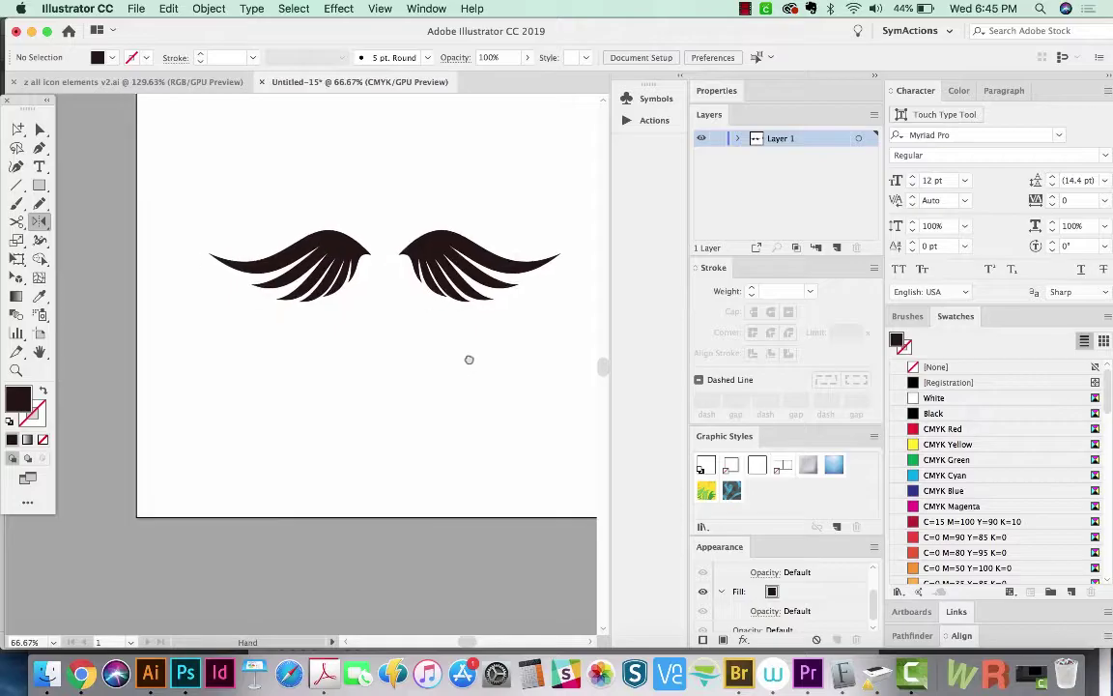
pyautogui.moveTo(443, 325); pyautogui.dragTo(457, 365)
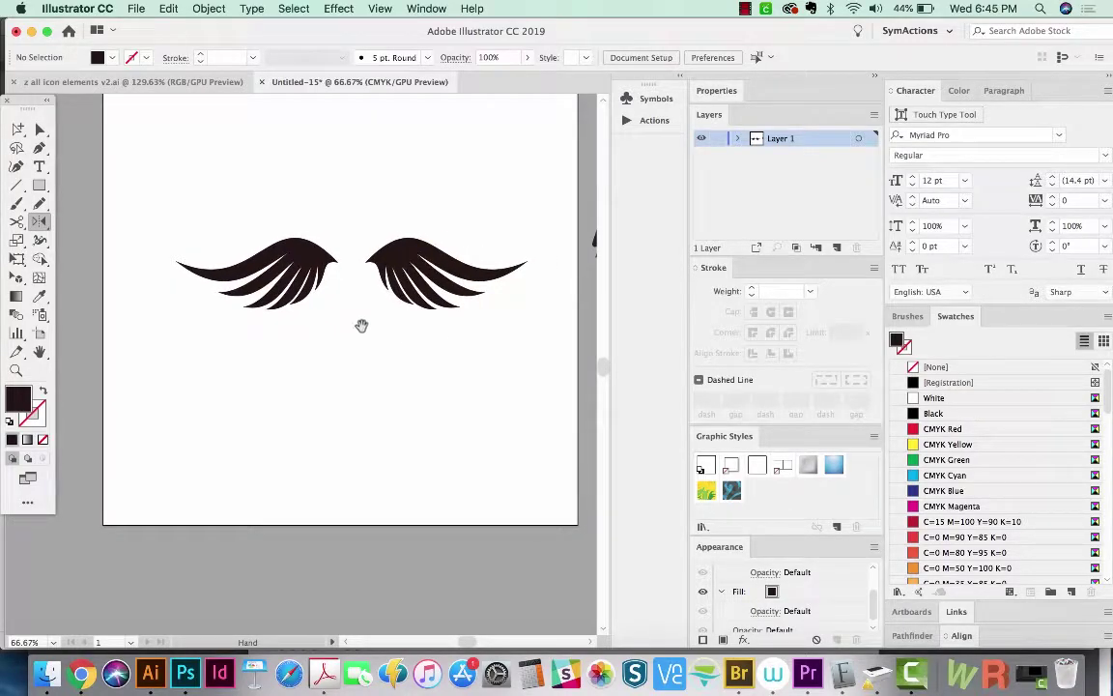
pyautogui.hscroll(3, 442, 378)
pyautogui.press('v')
pyautogui.click(519, 228)
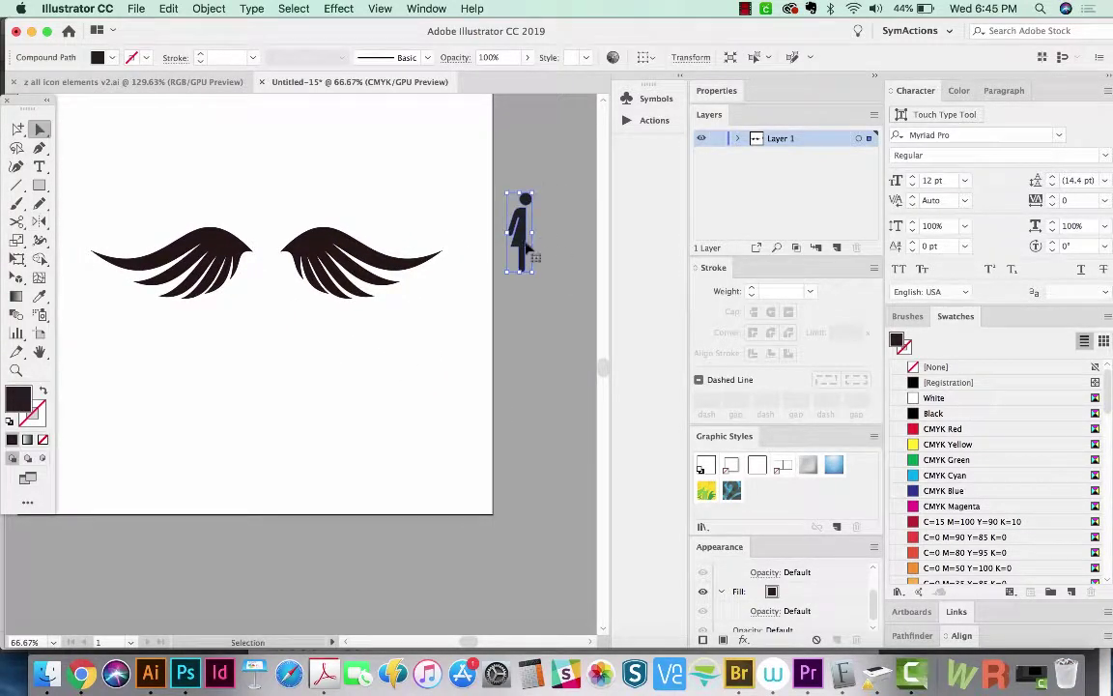
pyautogui.moveTo(527, 249); pyautogui.dragTo(253, 346)
# - Zoom in on the figure and deselect it
pyautogui.press('z')
pyautogui.moveTo(261, 417); pyautogui.dragTo(475, 164)
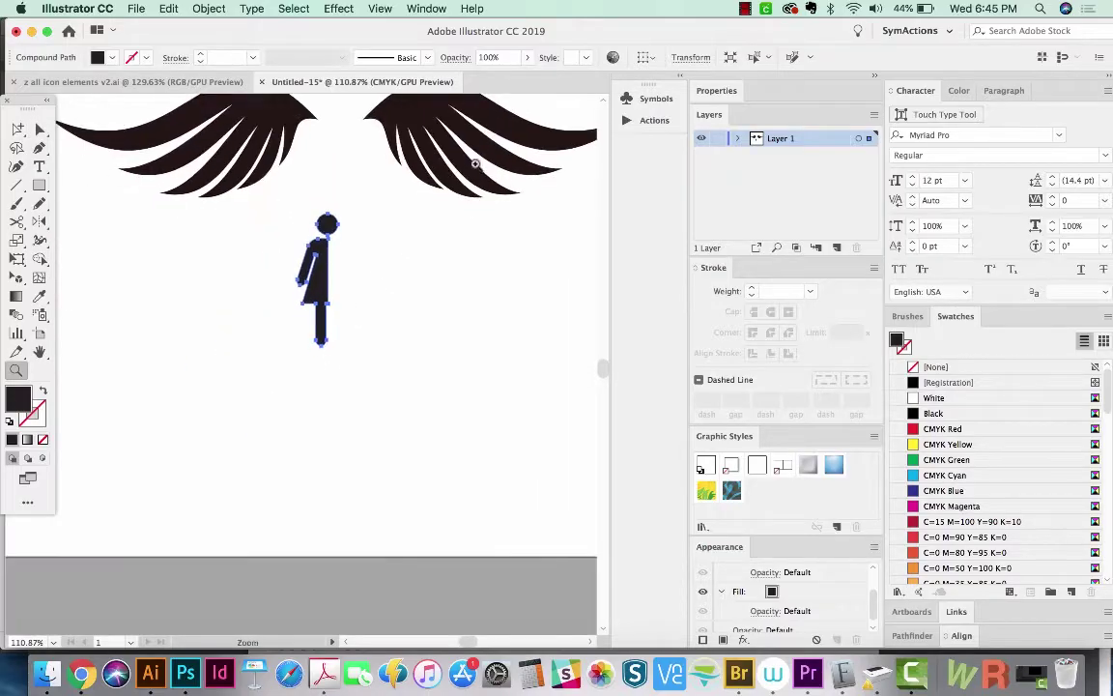
pyautogui.moveTo(331, 245); pyautogui.dragTo(368, 391)
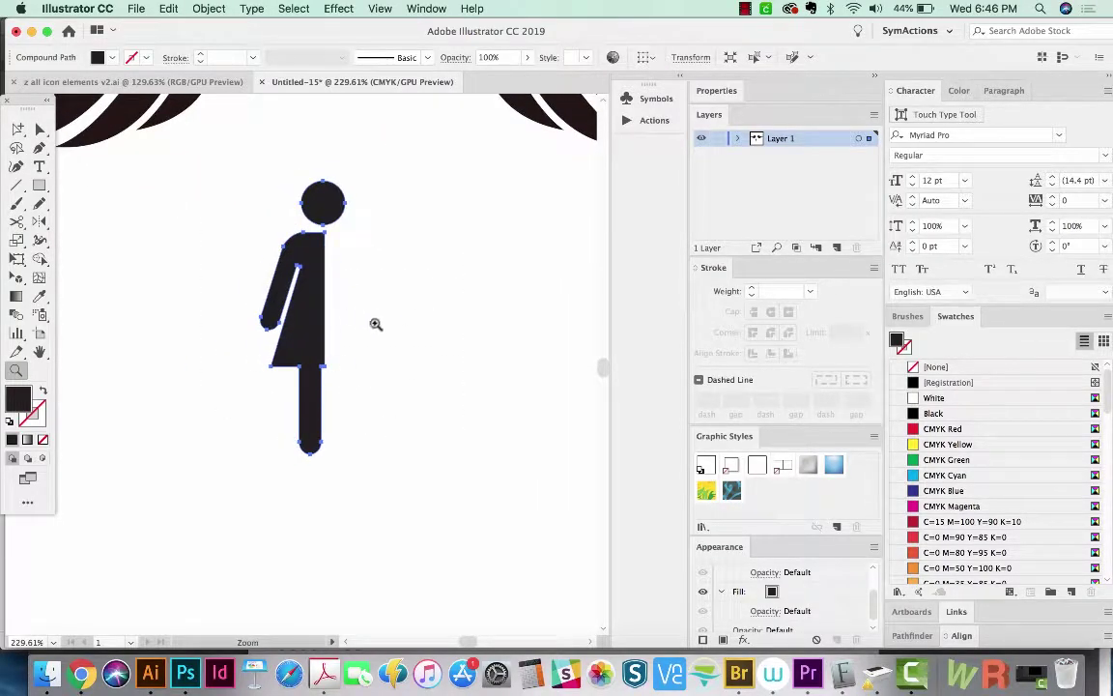
pyautogui.press('super+shift+a')
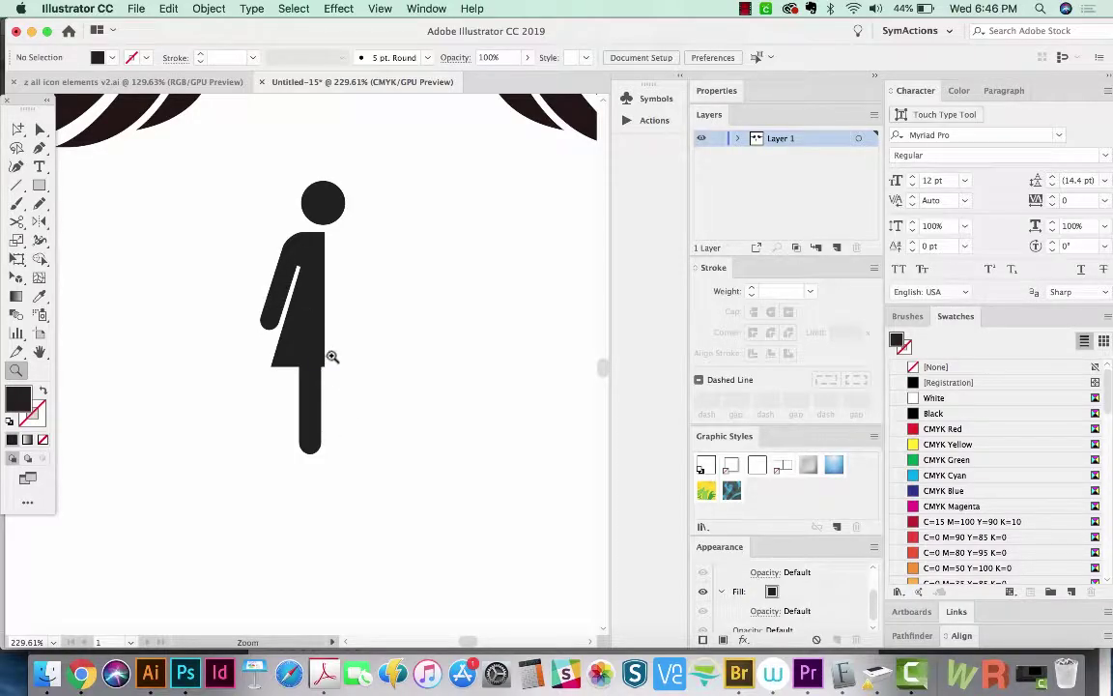
pyautogui.press('v')
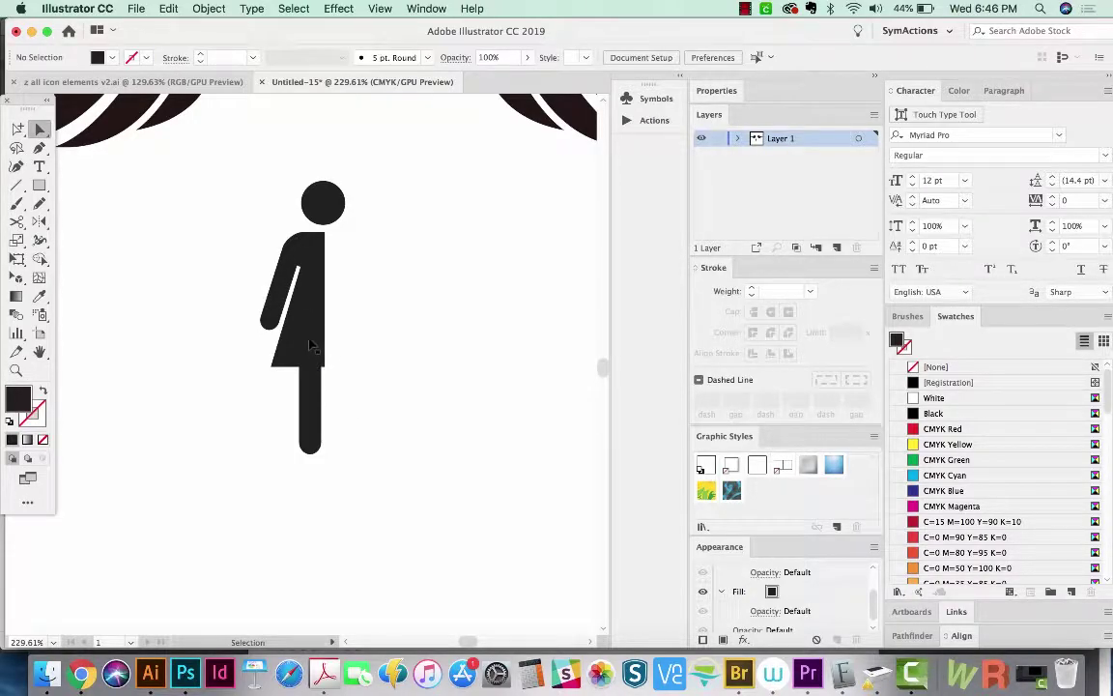
# - Switch to the Group Selection tool and select only the figure's body, not its head
pyautogui.click(307, 364)
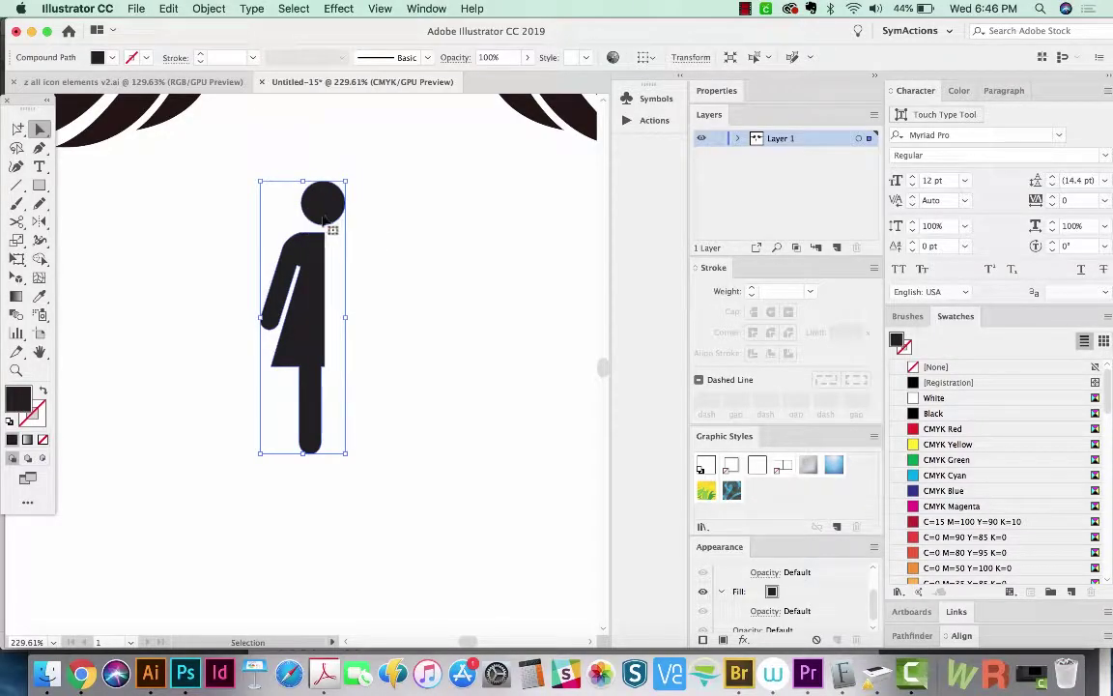
pyautogui.click(18, 129)
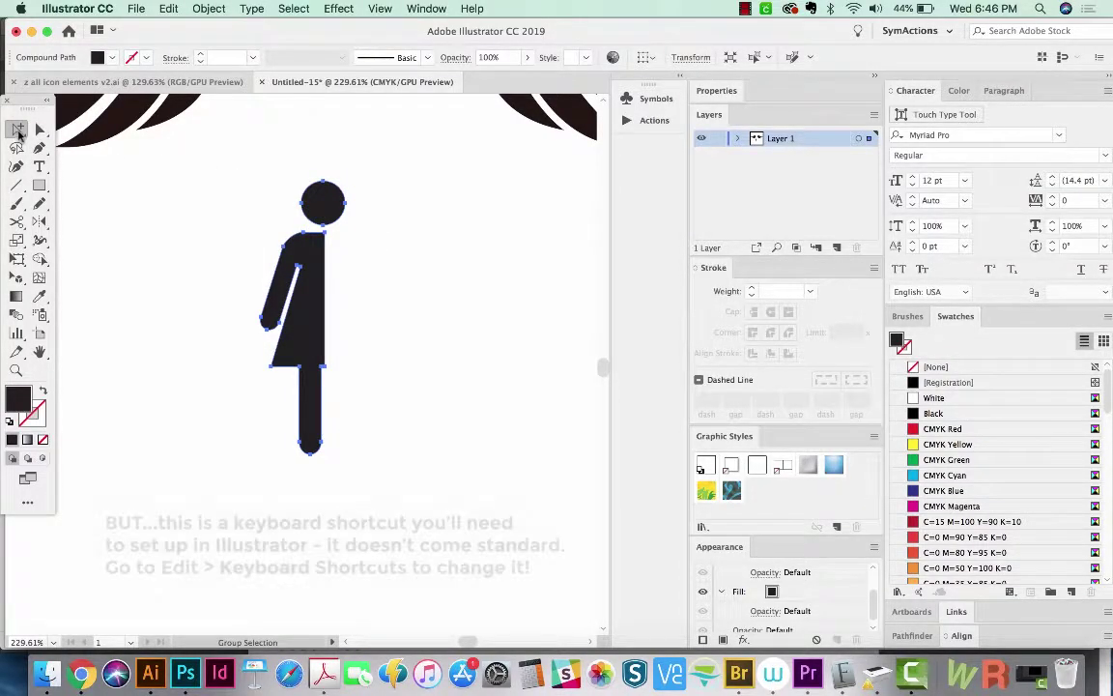
pyautogui.moveTo(17, 129); pyautogui.dragTo(47, 153)
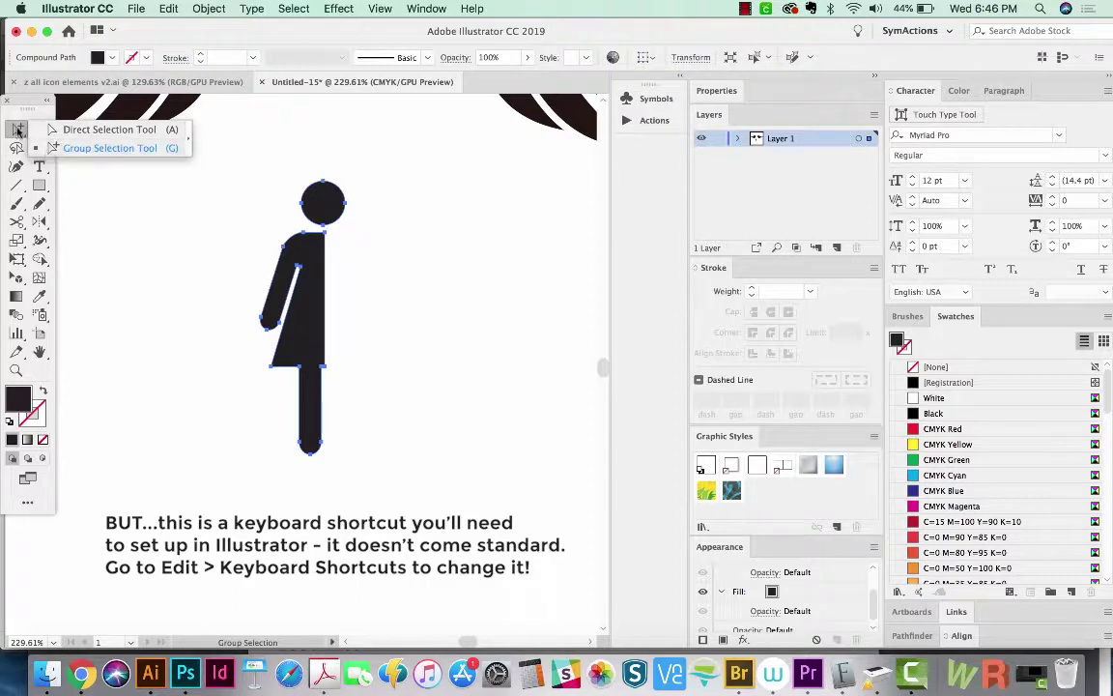
pyautogui.click(18, 141)
pyautogui.click(405, 295)
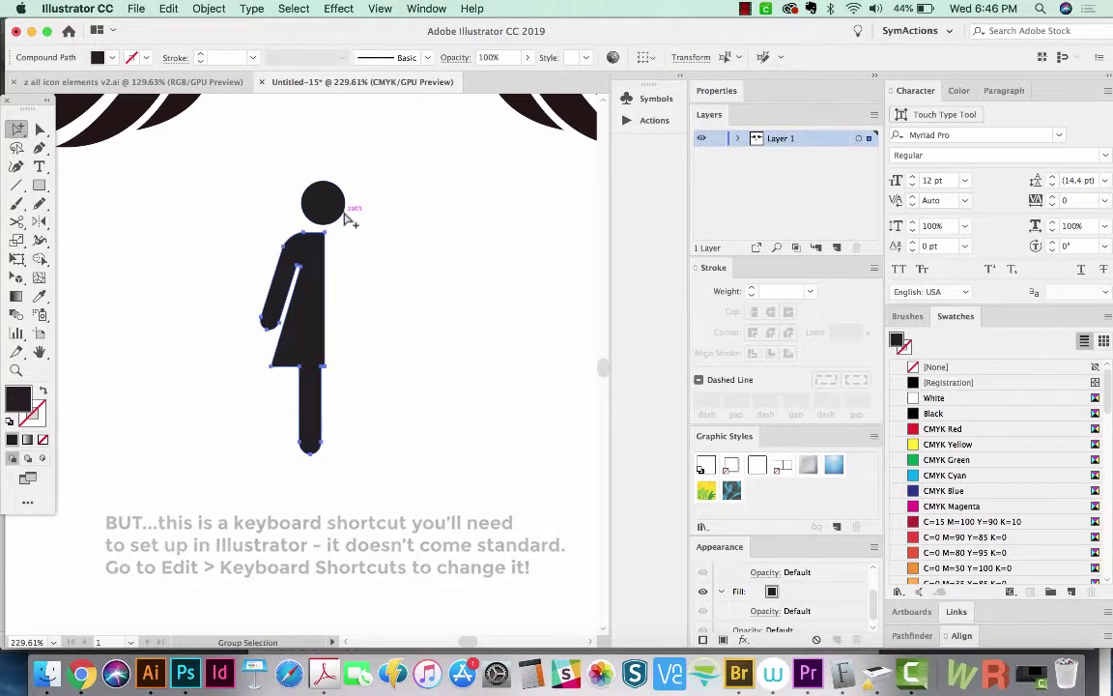
pyautogui.click(322, 311)
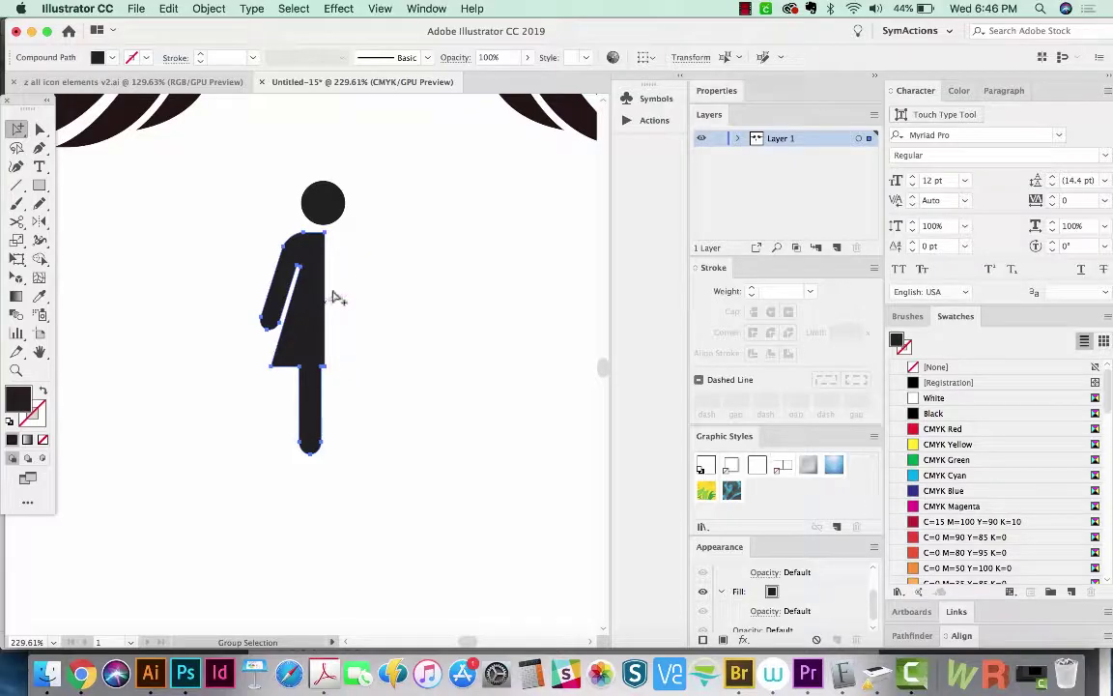
# - Reflect a copy of the body half across a vertical axis at the neck, nudging it left
pyautogui.press('o')
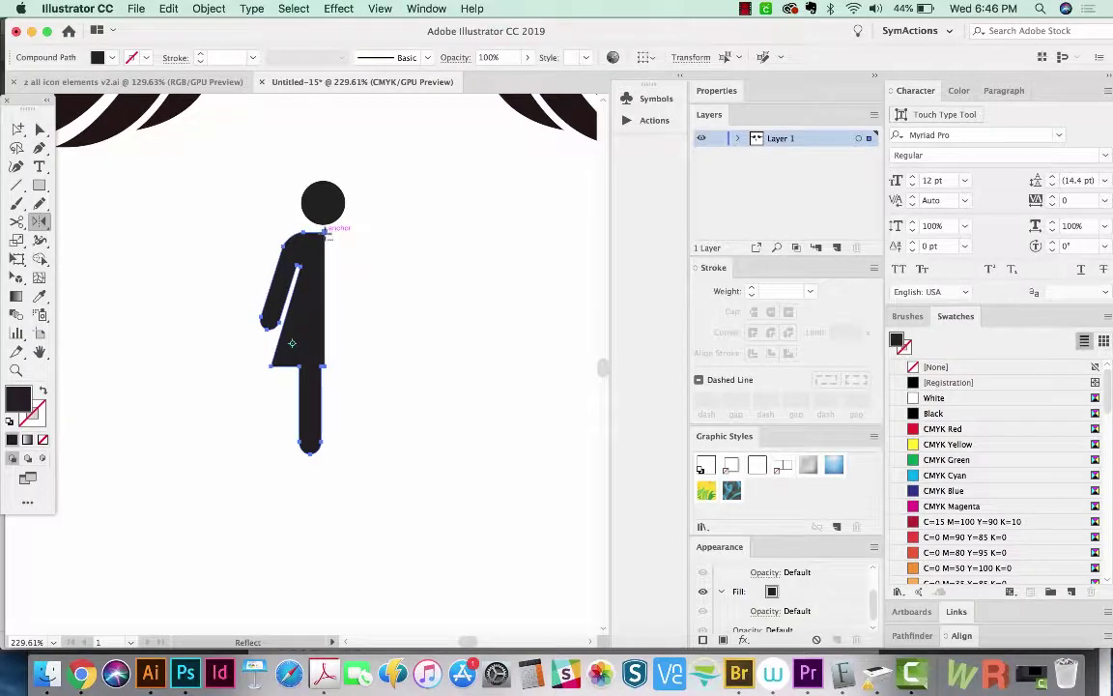
pyautogui.keyDown('alt'); pyautogui.click(326, 230); pyautogui.keyUp('alt')
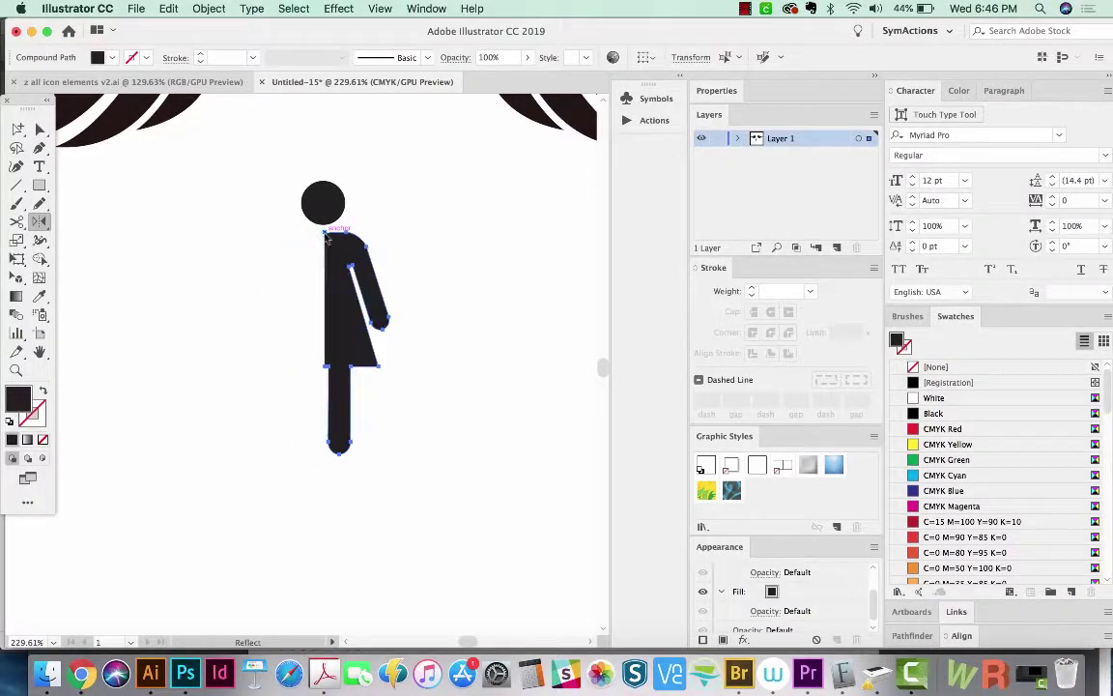
pyautogui.click(855, 359)
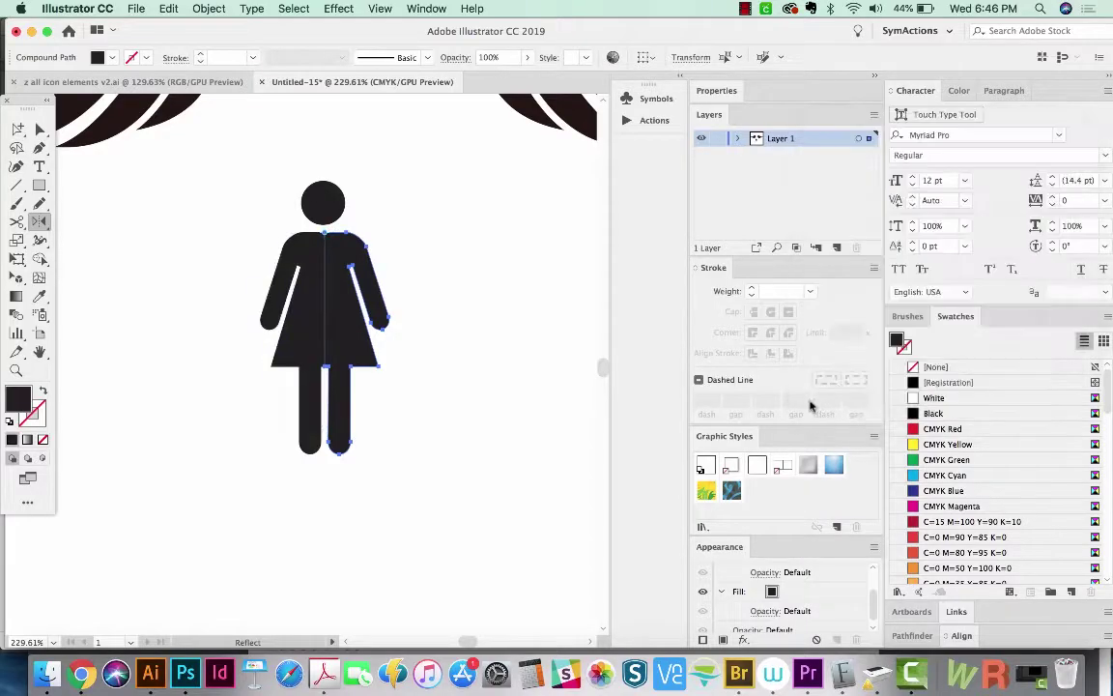
pyautogui.press('Left')
pyautogui.press('Left')
pyautogui.press('Left')
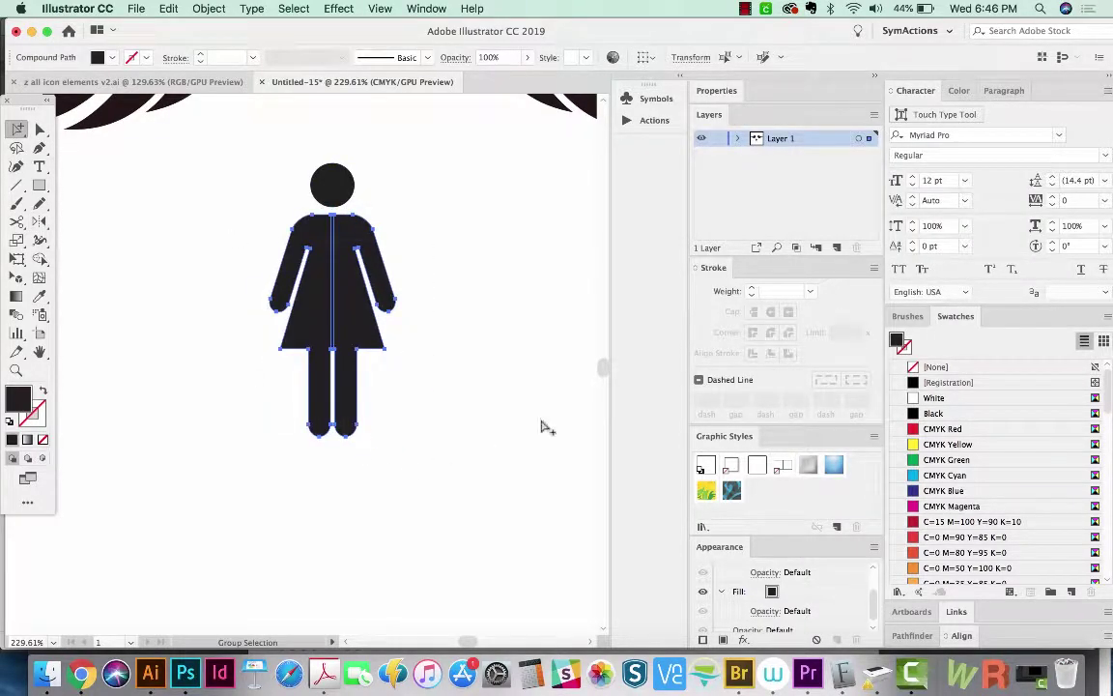
# - Show the Pathfinder panel, zoom to 100% with Cmd+1, and recentre the composition
pyautogui.click(910, 635)
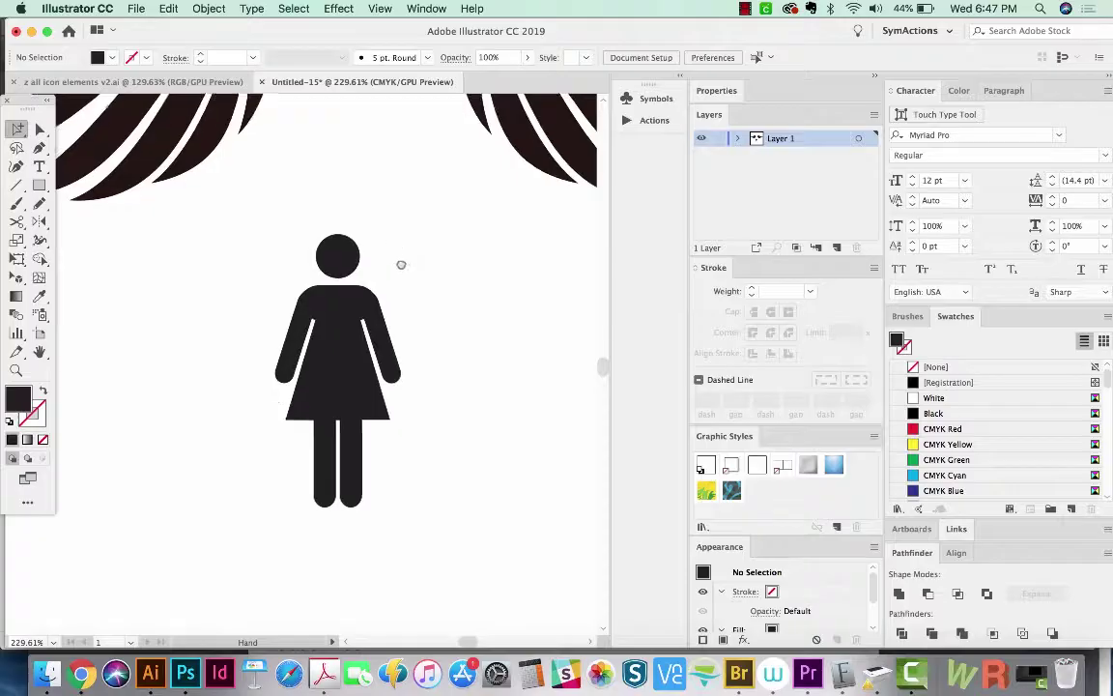
pyautogui.press('super+1')
pyautogui.moveTo(278, 460); pyautogui.dragTo(308, 472)
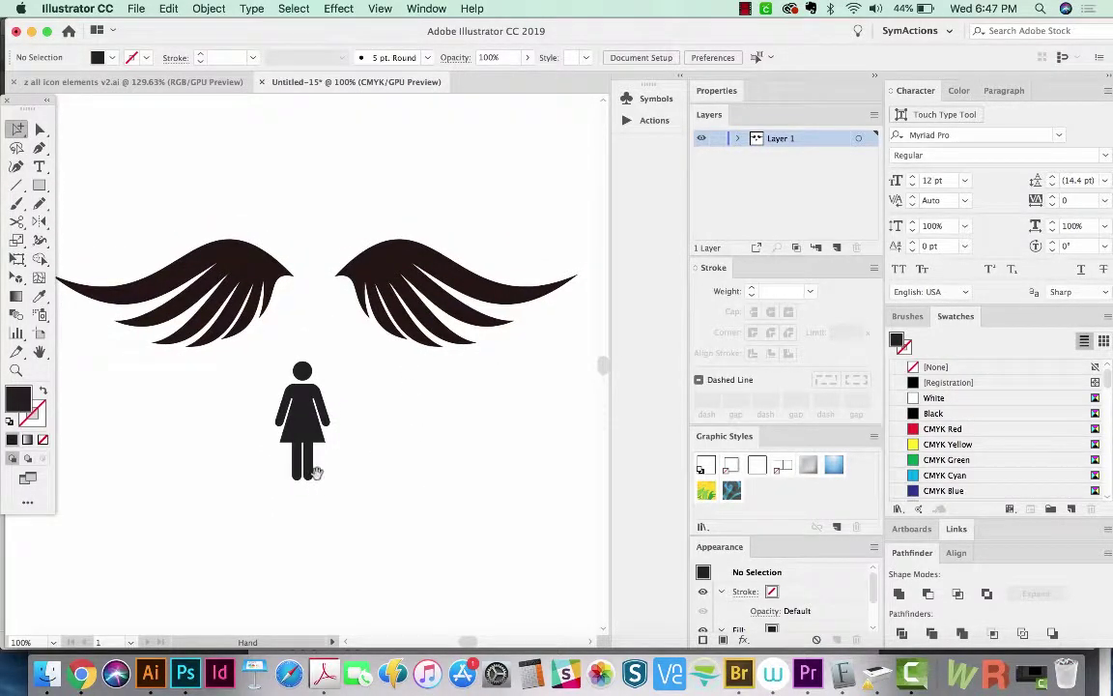
pyautogui.scroll(-2, 315, 473)
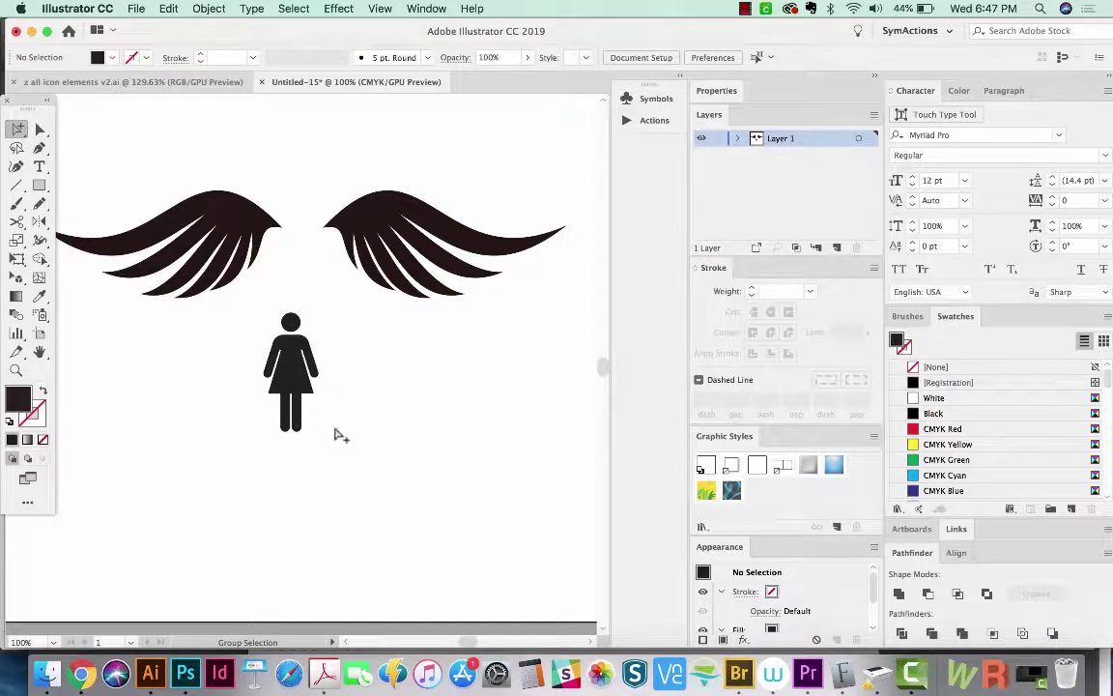